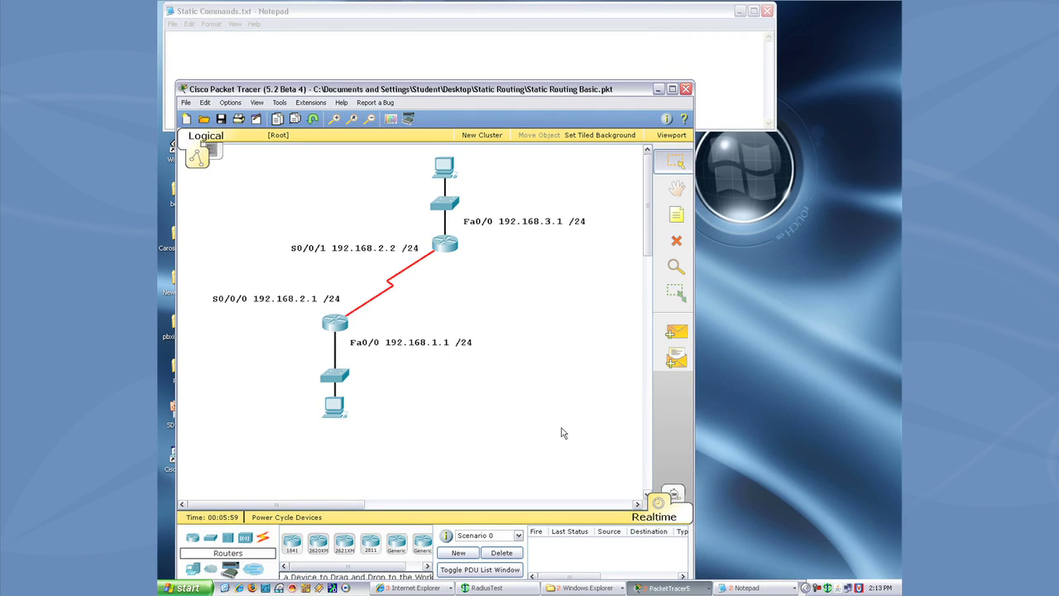
- Display Router1's routing table with show ip route
{"action": "left_click", "coordinate": [335, 325]}
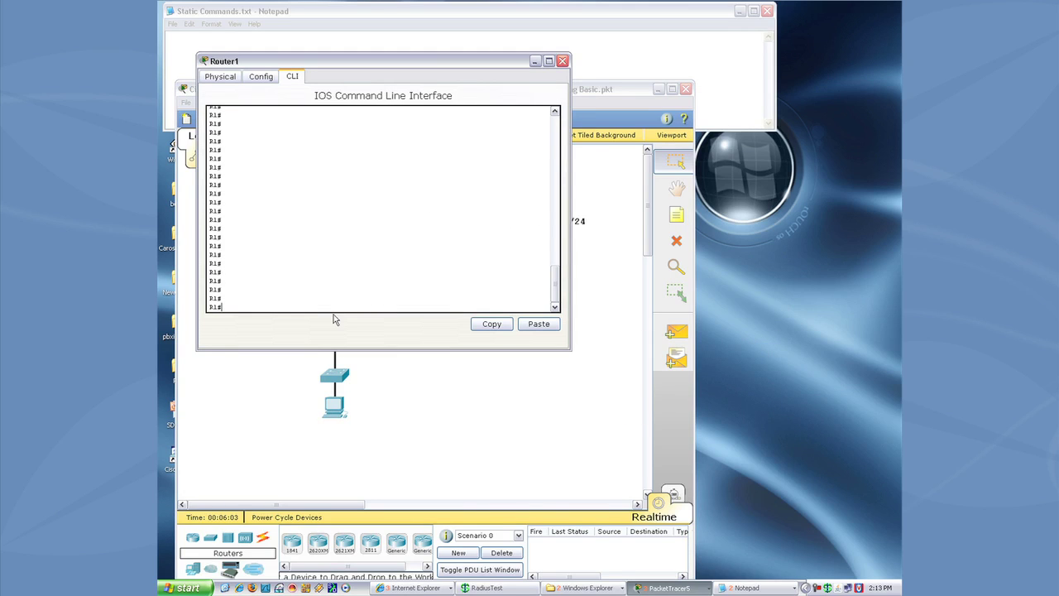
{"action": "type", "text": "show ip route"}
{"action": "key", "text": "Return"}
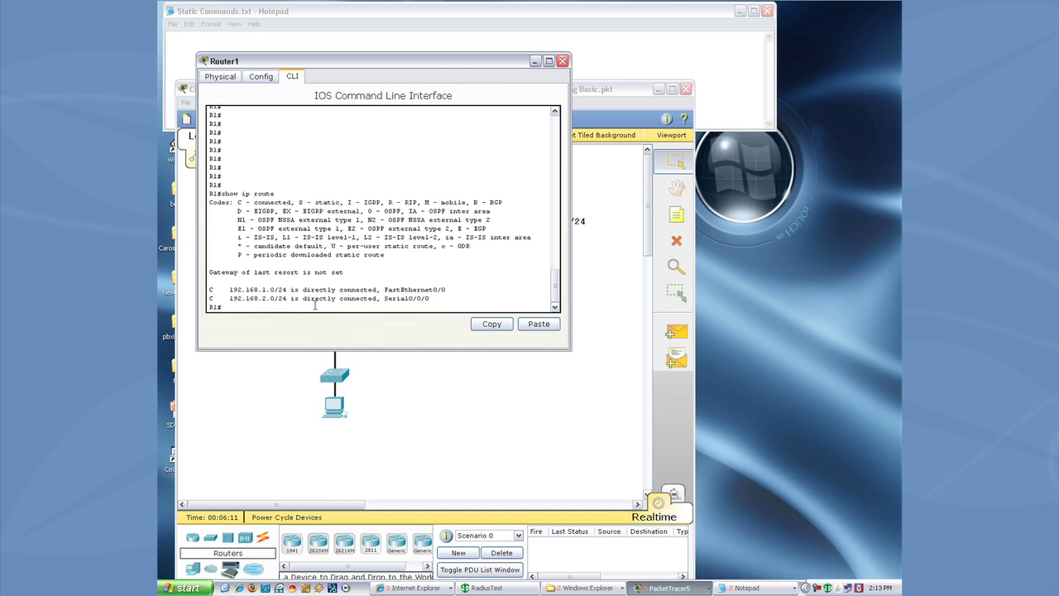
{"action": "left_click", "coordinate": [562, 62]}
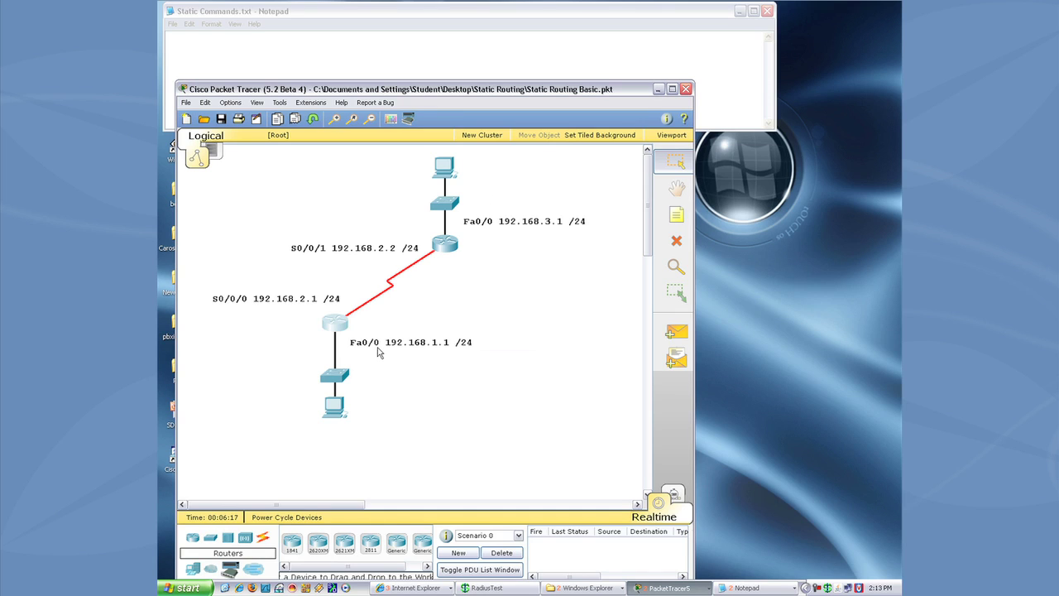
- Check Router0's routing table, noting the connected 192.168.2.0/24 route
{"action": "left_click", "coordinate": [445, 242]}
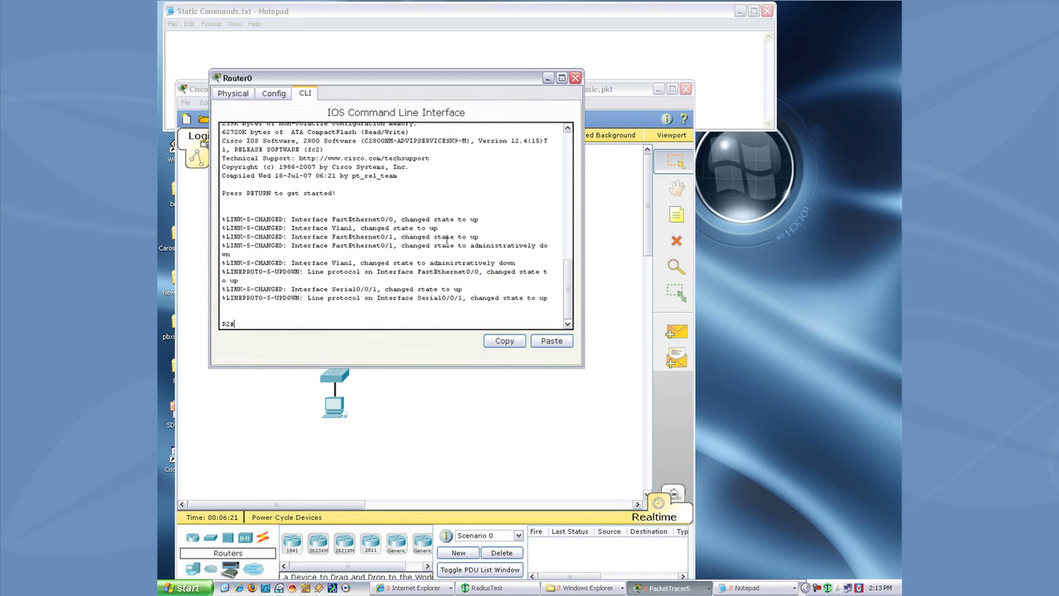
{"action": "type", "text": "show ip route"}
{"action": "key", "text": "Return"}
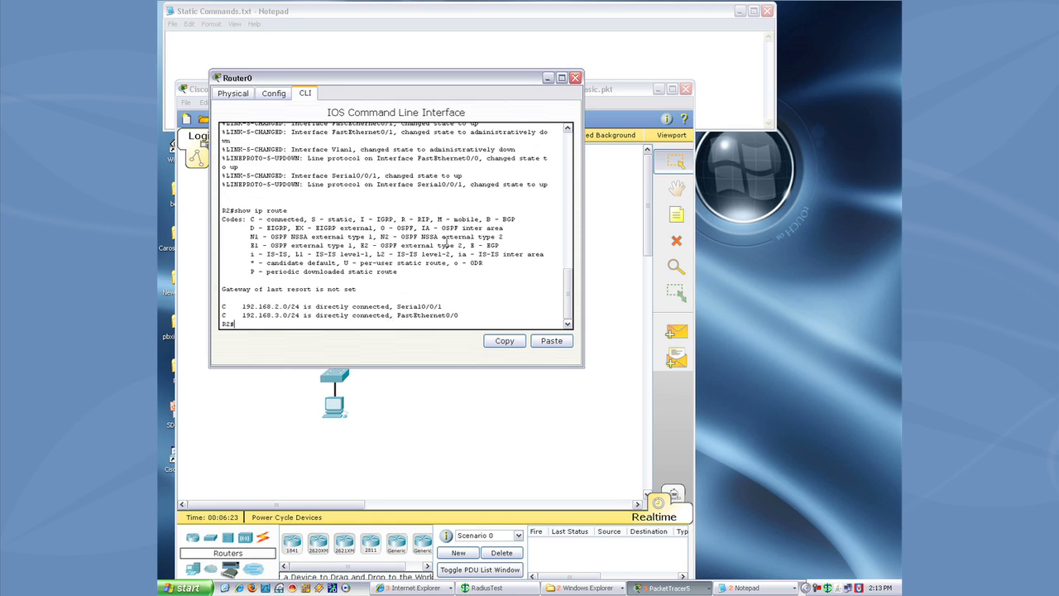
{"action": "double_click", "coordinate": [224, 306]}
{"action": "left_click", "coordinate": [576, 77]}
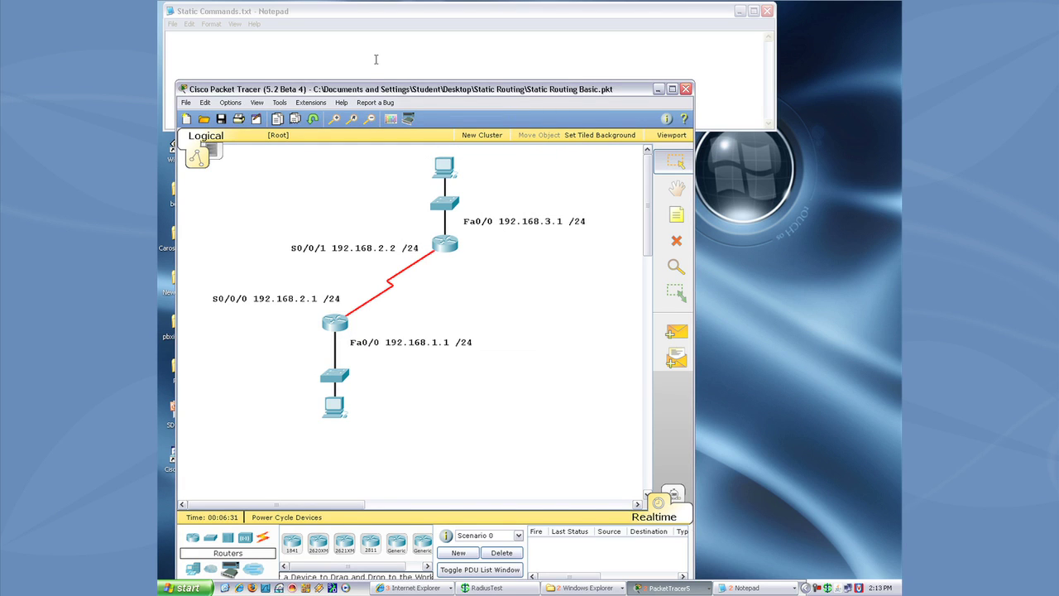
- Type 'ip route 192.168.3.0 255.255.255.0 192.168.2.2' into Static Commands.txt
{"action": "left_click", "coordinate": [375, 59]}
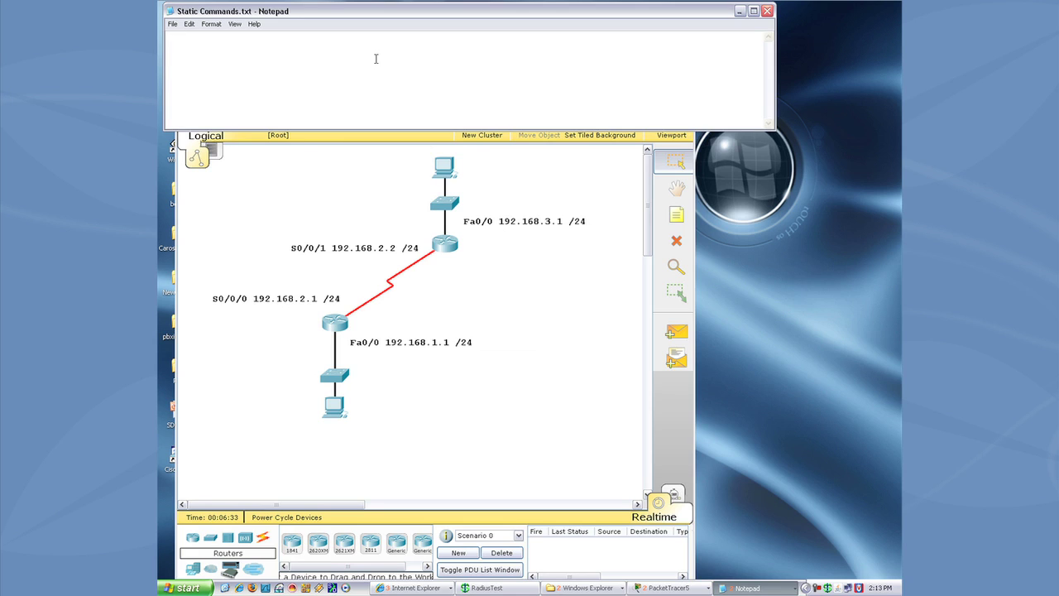
{"action": "type", "text": "ip route"}
{"action": "type", "text": "192.168.3.0"}
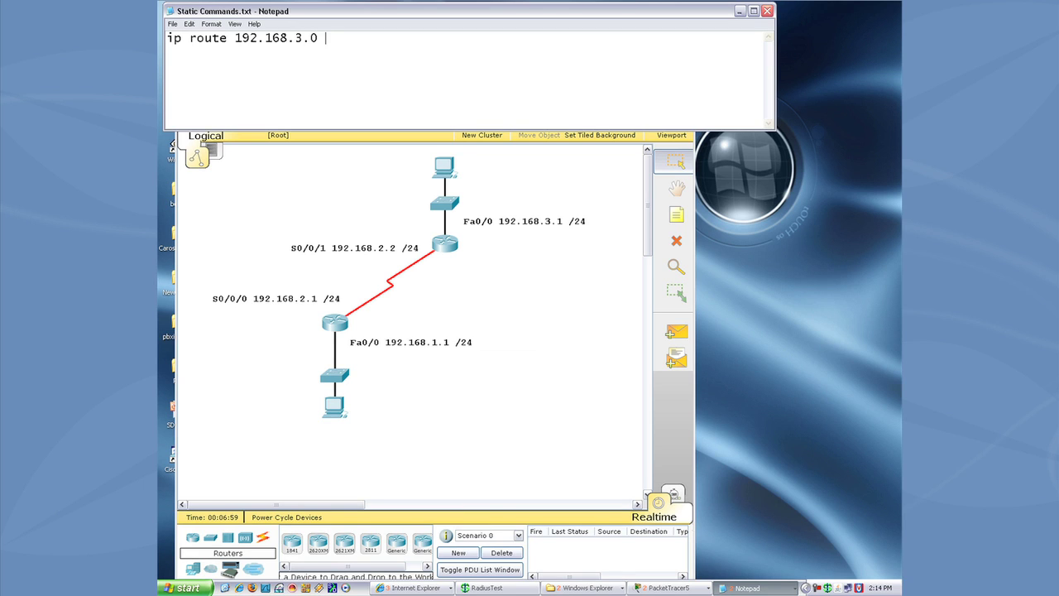
{"action": "type", "text": "255.255.255.0"}
{"action": "type", "text": "192.168"}
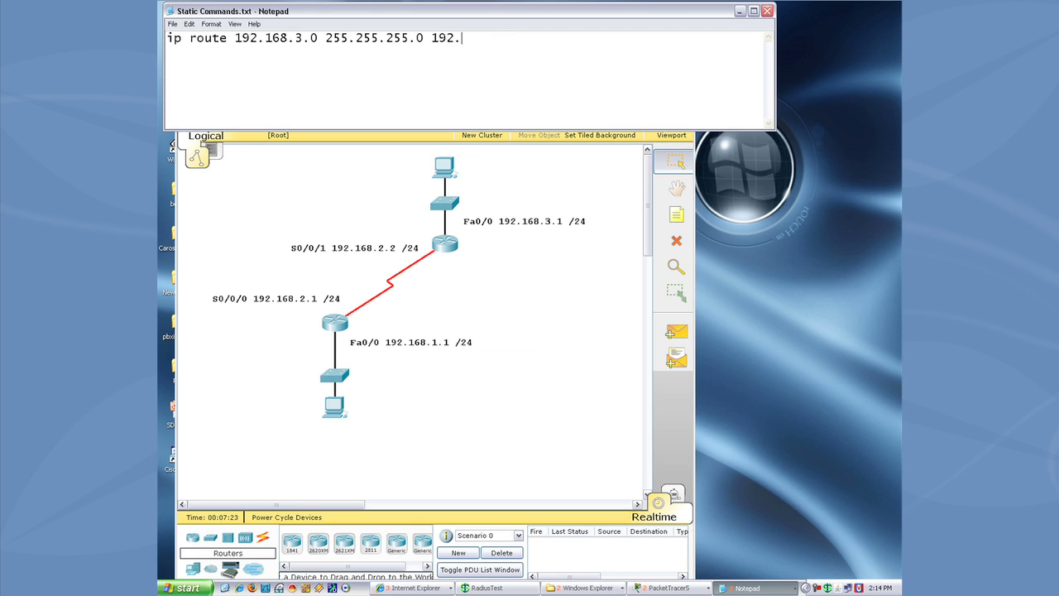
{"action": "type", "text": ".2.2"}
- Copy the drafted route and paste it into Router1's global configuration with conf t
{"action": "left_click_drag", "start_coordinate": [519, 38], "coordinate": [167, 39]}
{"action": "right_click", "coordinate": [177, 39]}
{"action": "left_click", "coordinate": [194, 71]}
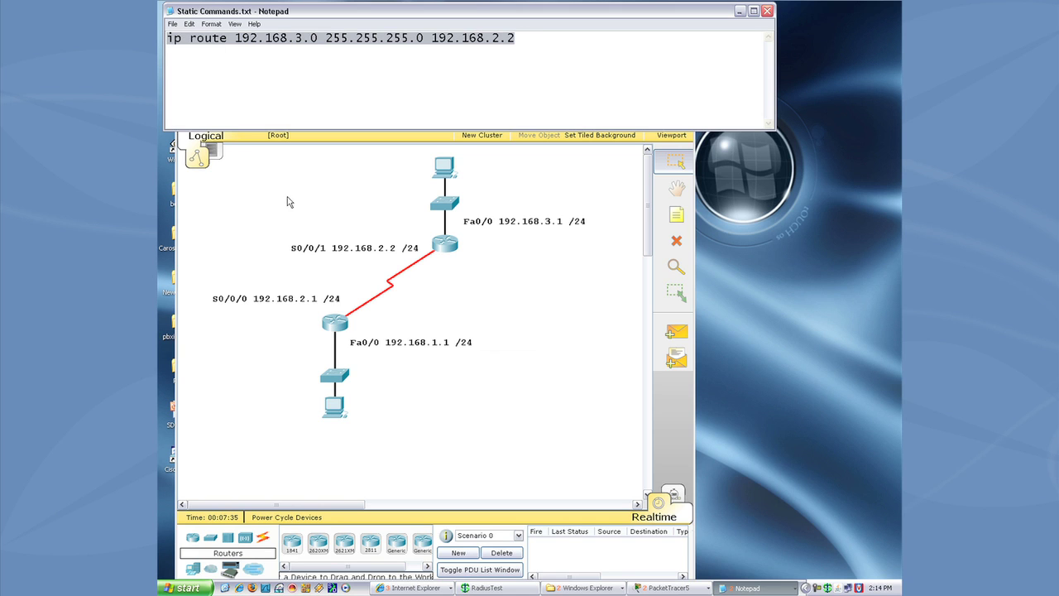
{"action": "left_click", "coordinate": [336, 322]}
{"action": "type", "text": "conf t"}
{"action": "key", "text": "Return"}
{"action": "right_click", "coordinate": [334, 323]}
{"action": "left_click", "coordinate": [351, 338]}
{"action": "key", "text": "Return"}
{"action": "type", "text": "end"}
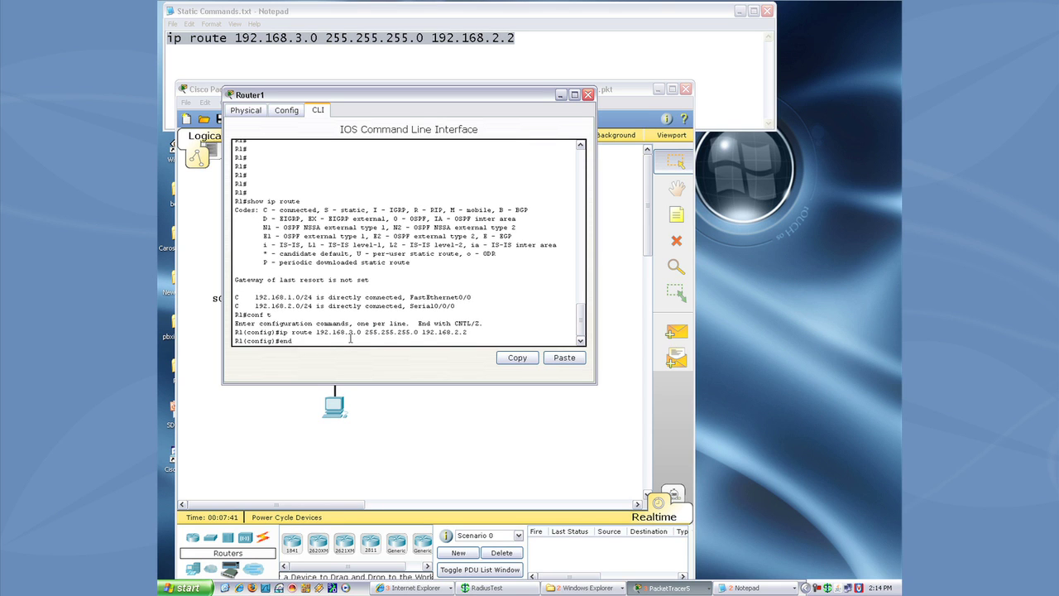
{"action": "key", "text": "Return"}
- Verify with show ip route that Router1 lists 192.168.3.0/24 via 192.168.2.2
{"action": "key", "text": "Return"}
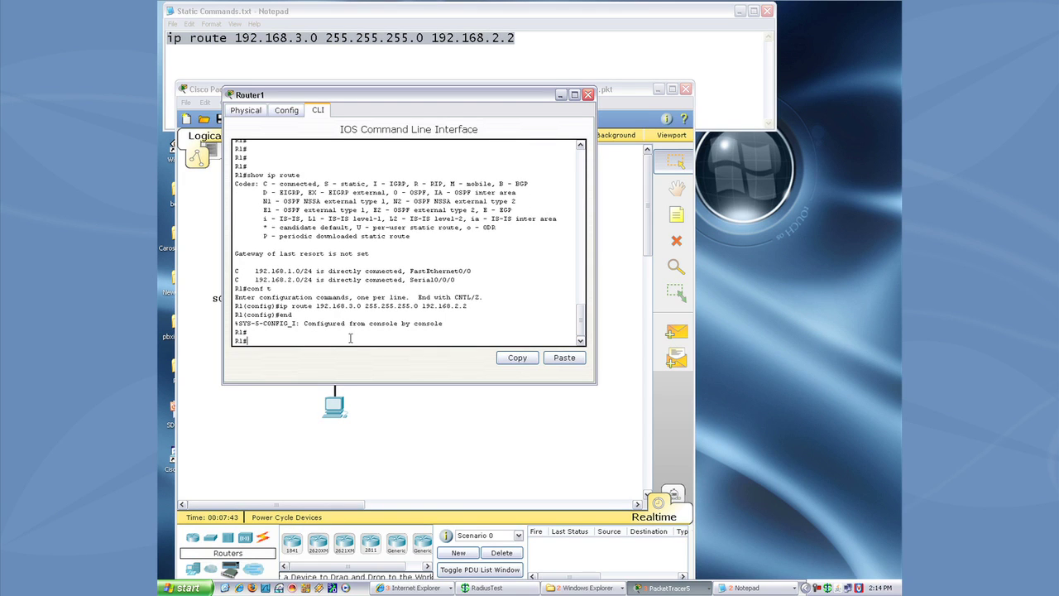
{"action": "type", "text": "show ip route"}
{"action": "key", "text": "Return"}
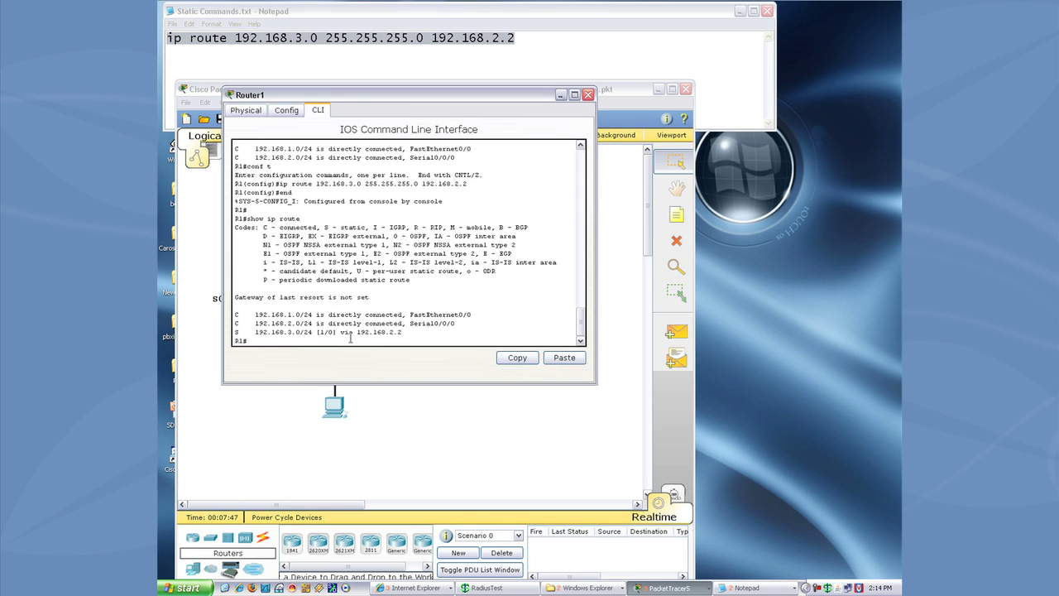
{"action": "left_click_drag", "start_coordinate": [236, 315], "coordinate": [476, 322]}
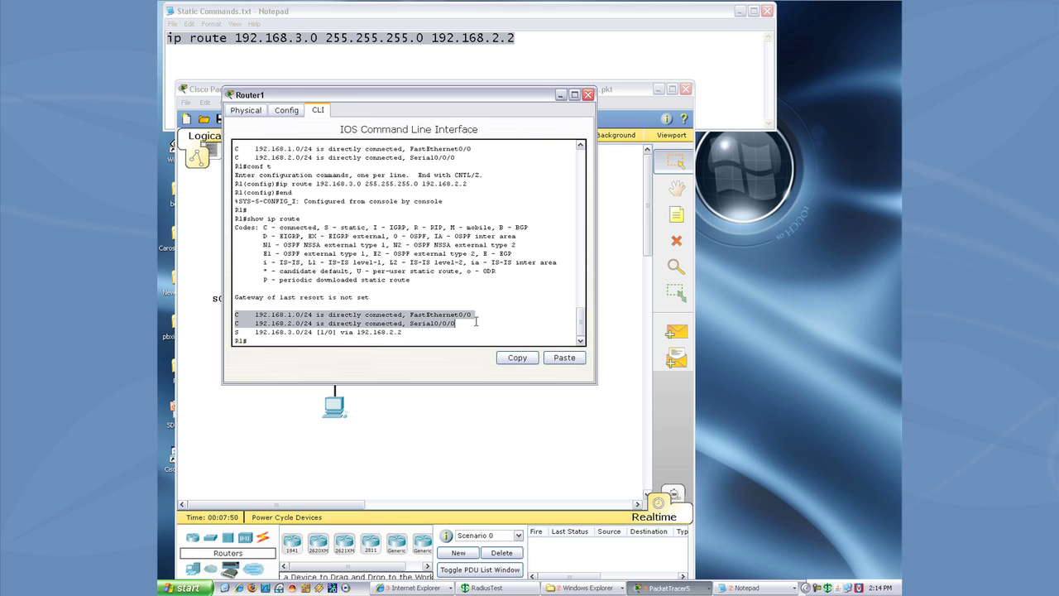
{"action": "left_click", "coordinate": [233, 328]}
{"action": "left_click_drag", "start_coordinate": [235, 331], "coordinate": [405, 332]}
{"action": "left_click", "coordinate": [349, 333]}
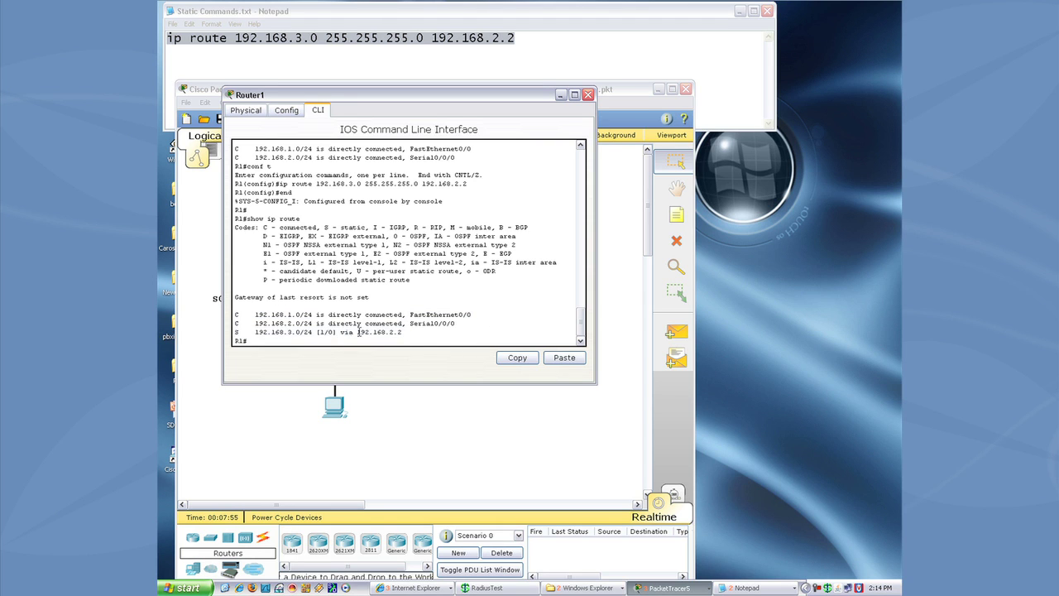
{"action": "left_click_drag", "start_coordinate": [356, 332], "coordinate": [422, 331]}
{"action": "left_click", "coordinate": [588, 94]}
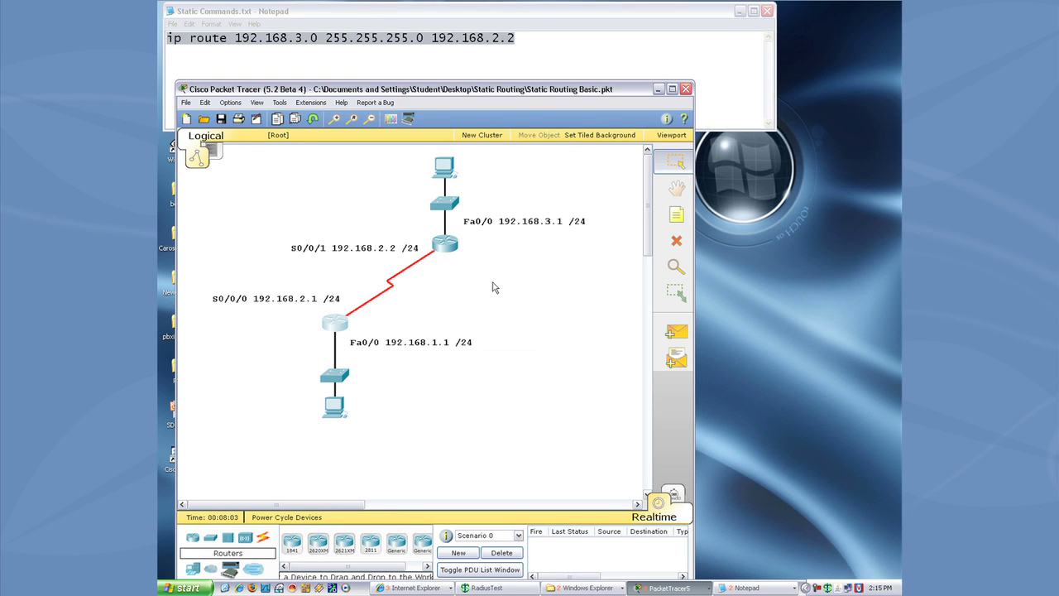
- Enter Simulation mode and set the event list filters to ICMP only
{"action": "left_click", "coordinate": [674, 494]}
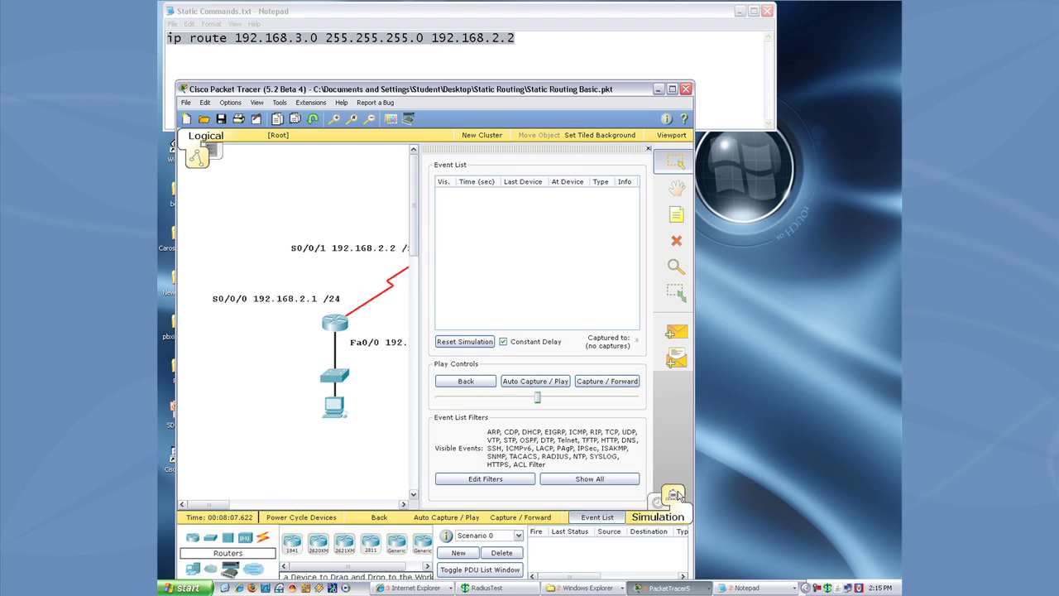
{"action": "left_click", "coordinate": [487, 479]}
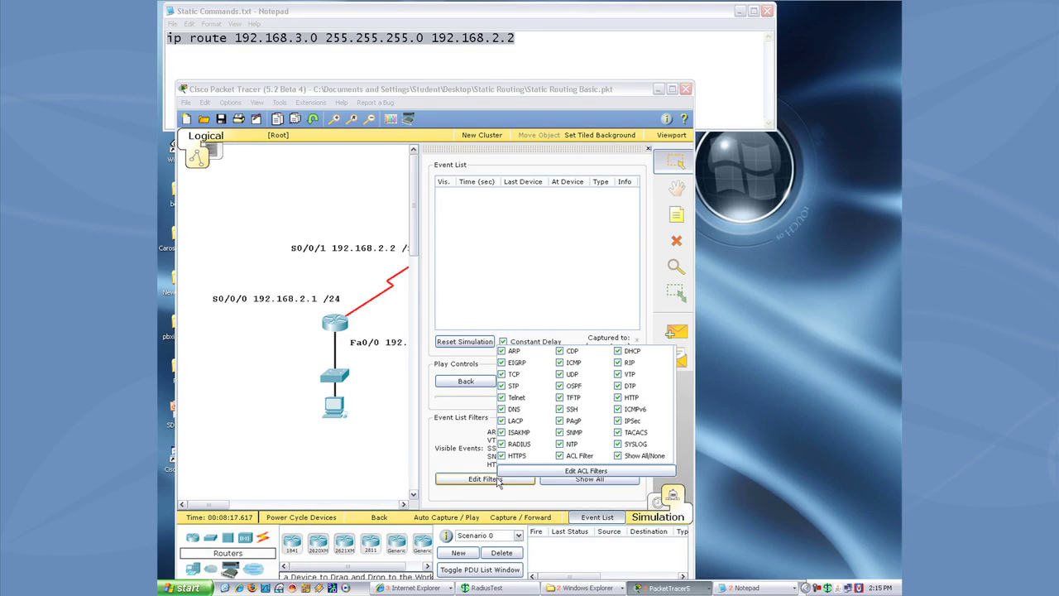
{"action": "left_click", "coordinate": [618, 456]}
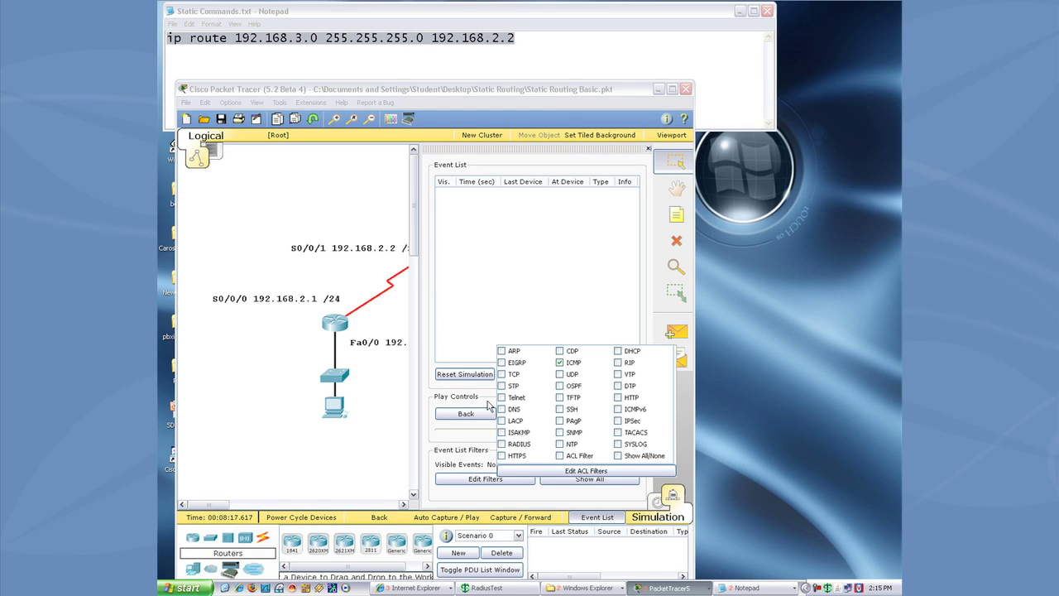
{"action": "left_click", "coordinate": [466, 302]}
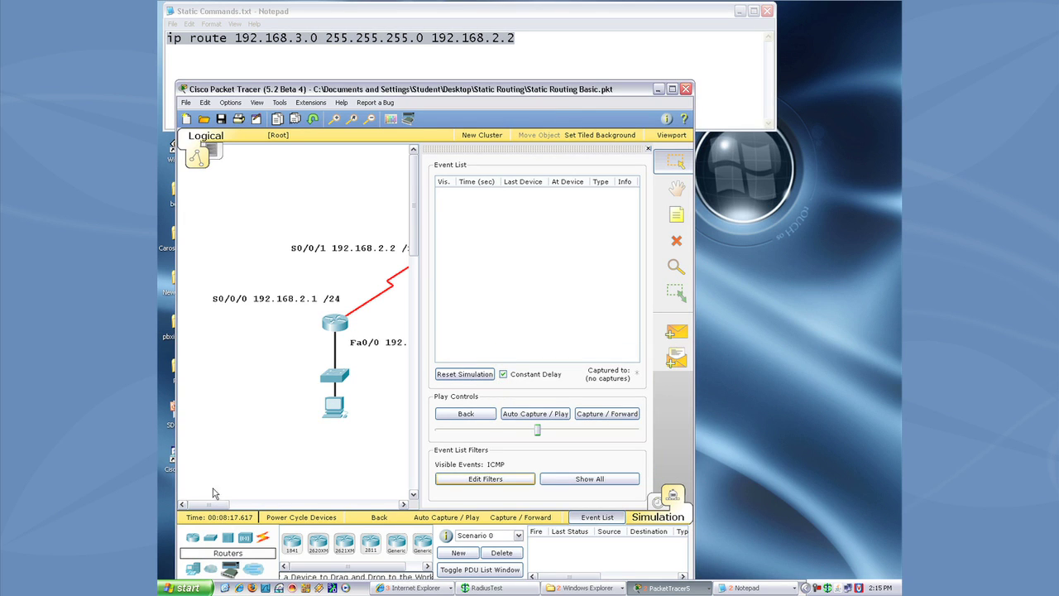
{"action": "left_click_drag", "start_coordinate": [209, 504], "coordinate": [226, 507]}
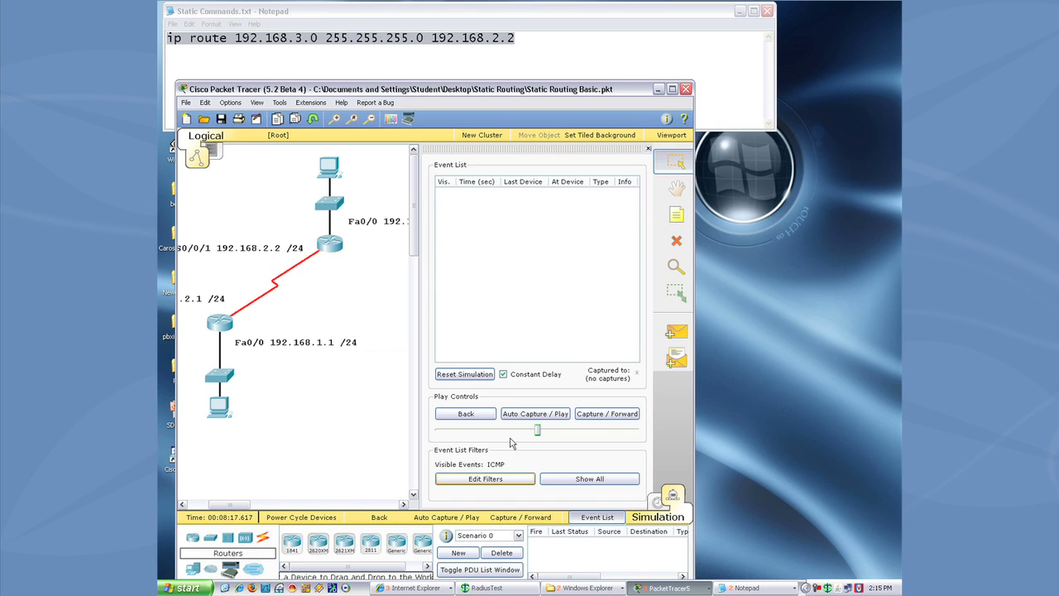
- Place a simple test ping from the bottom PC to the top PC
{"action": "left_click", "coordinate": [676, 335]}
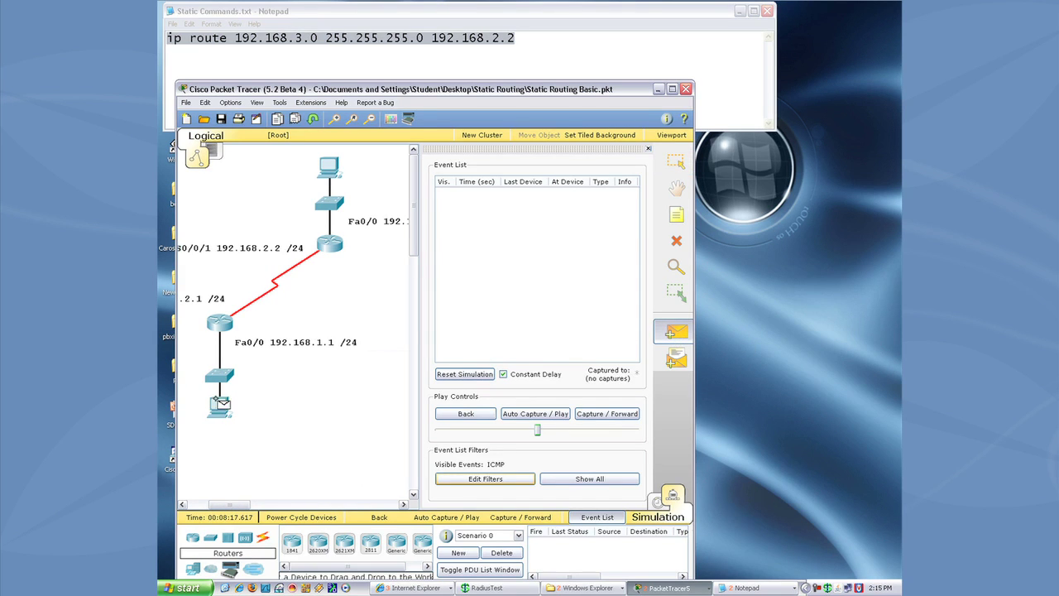
{"action": "left_click", "coordinate": [220, 406]}
{"action": "left_click", "coordinate": [329, 168]}
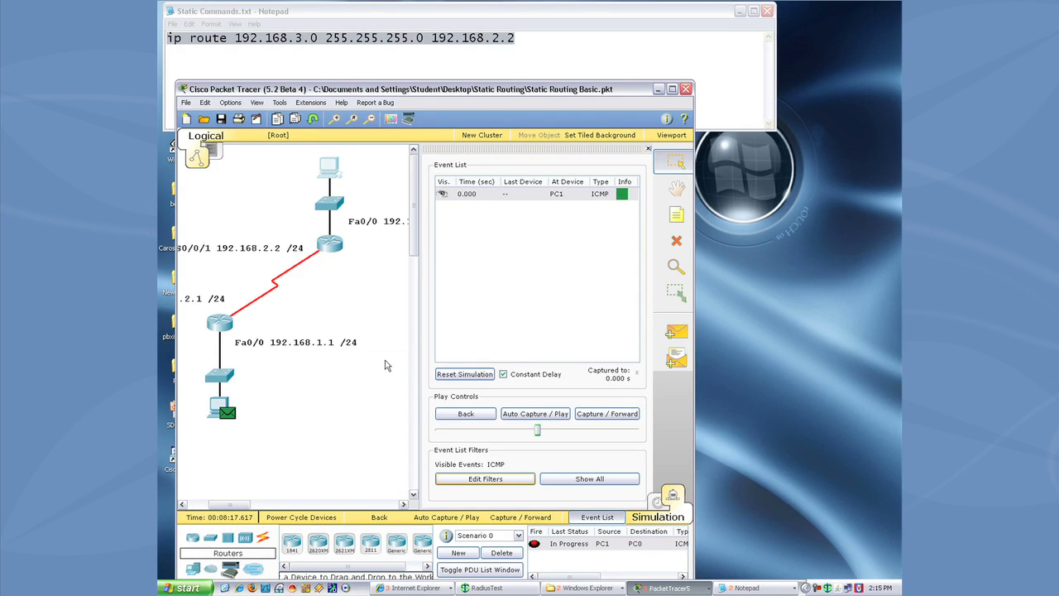
- Step the ping hop by hop until the reply fails at Router0, then open Router0
{"action": "left_click", "coordinate": [605, 414]}
{"action": "left_click", "coordinate": [605, 413]}
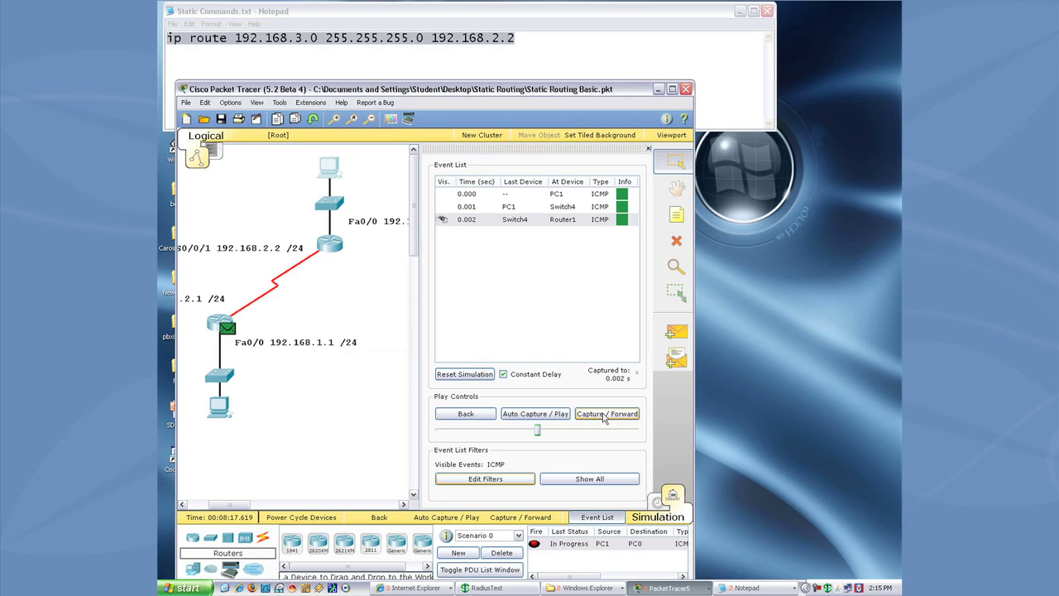
{"action": "left_click", "coordinate": [605, 414]}
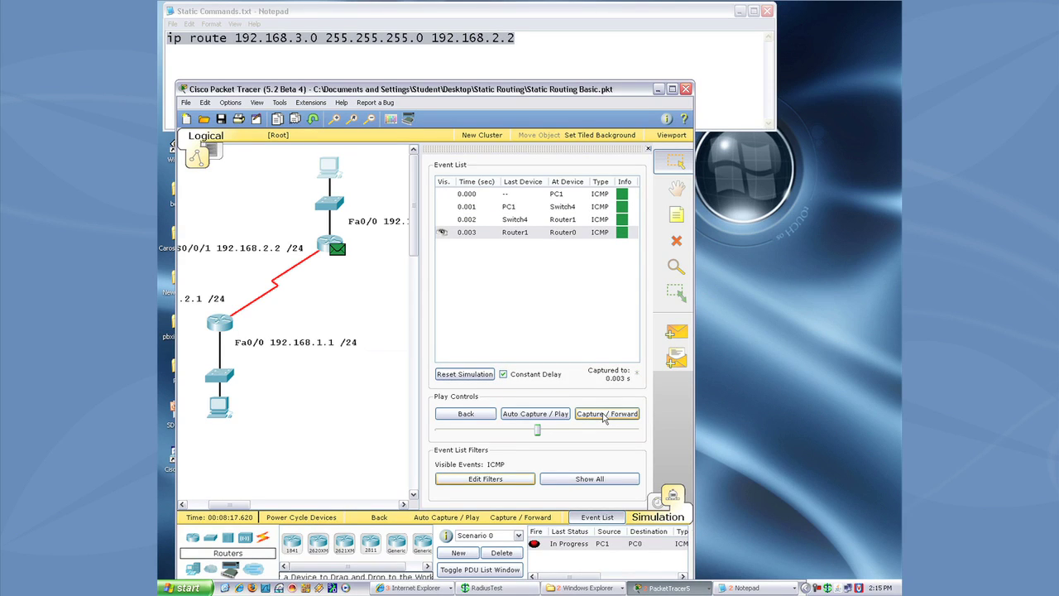
{"action": "left_click", "coordinate": [605, 413]}
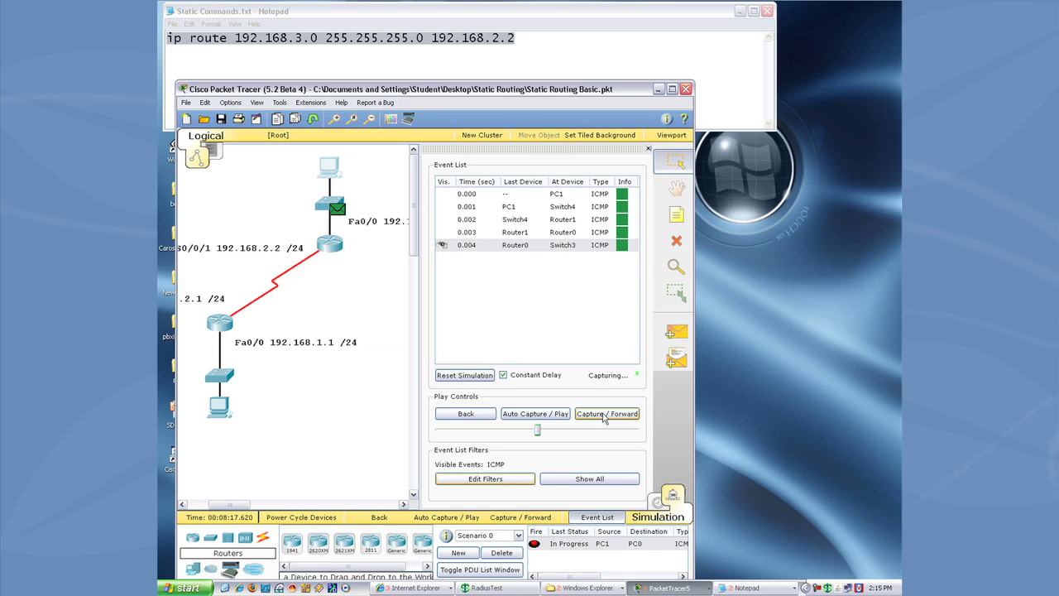
{"action": "left_click", "coordinate": [605, 418]}
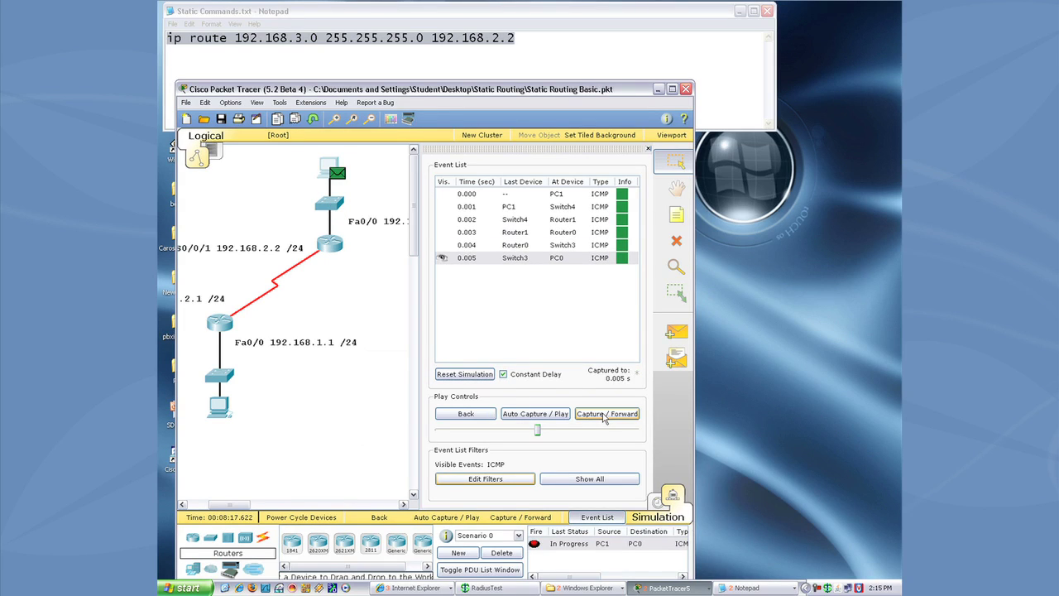
{"action": "left_click", "coordinate": [605, 419]}
{"action": "left_click", "coordinate": [605, 417]}
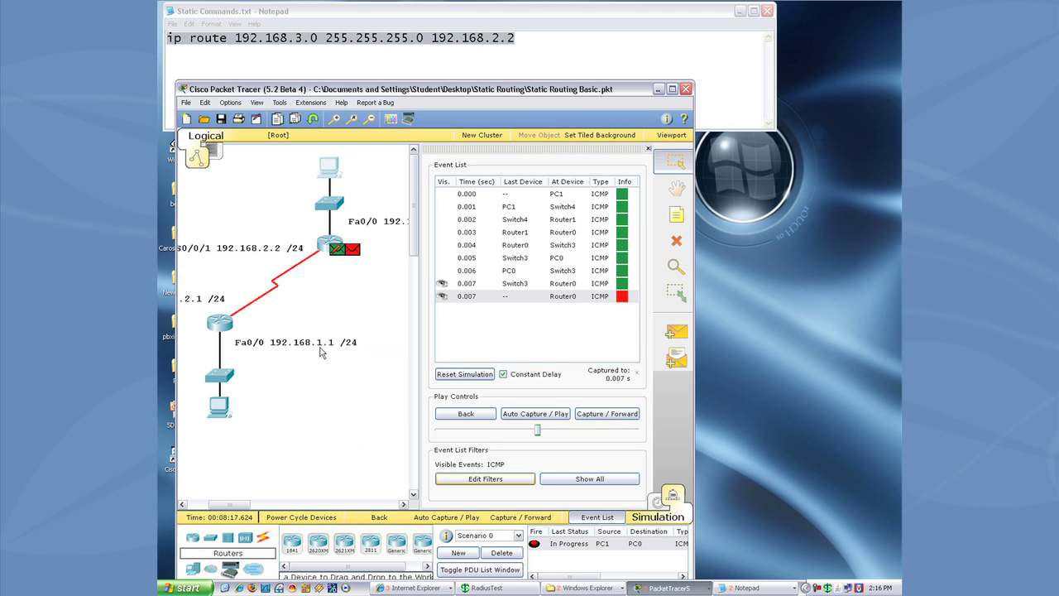
{"action": "left_click", "coordinate": [330, 246]}
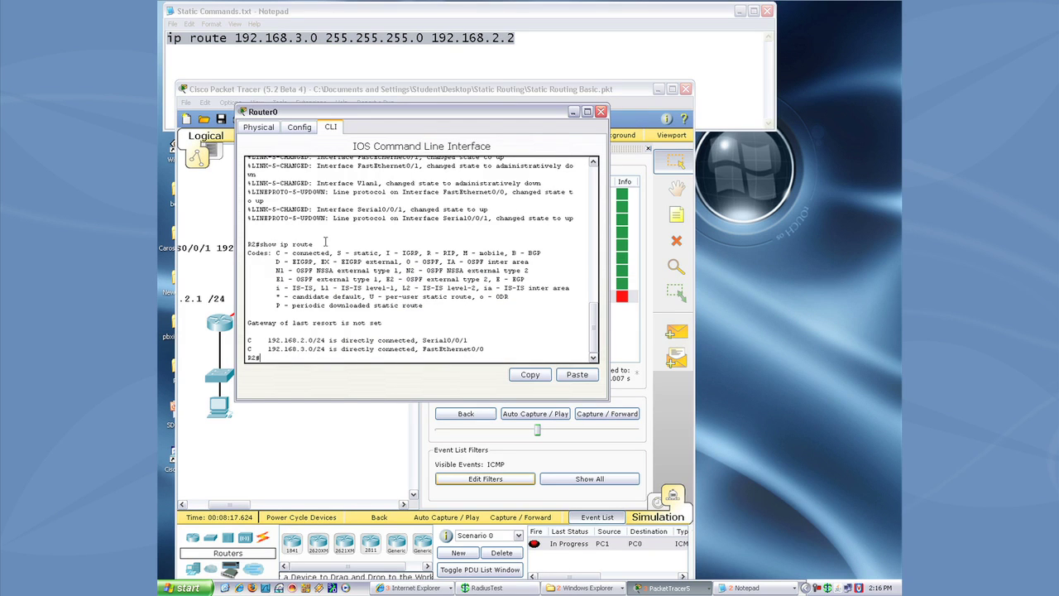
- Type 'ip route 192.168.1.0 255.255.255.0 192.168.2.1' on a new line and copy it
{"action": "left_click", "coordinate": [528, 46]}
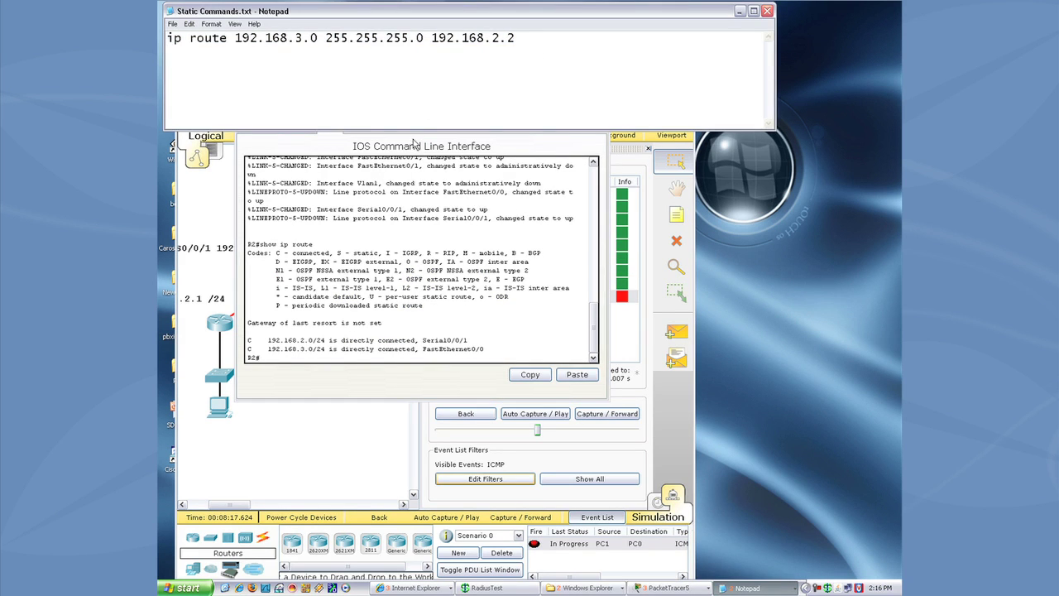
{"action": "left_click", "coordinate": [409, 165]}
{"action": "left_click", "coordinate": [603, 110]}
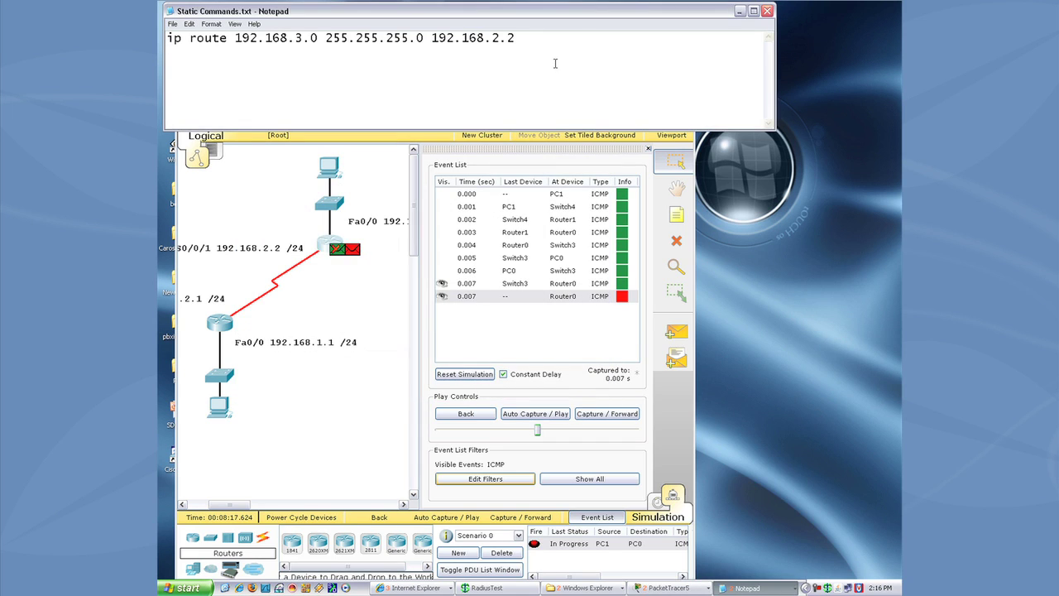
{"action": "key", "text": "Return"}
{"action": "key", "text": "Return"}
{"action": "type", "text": "ip route 192.168"}
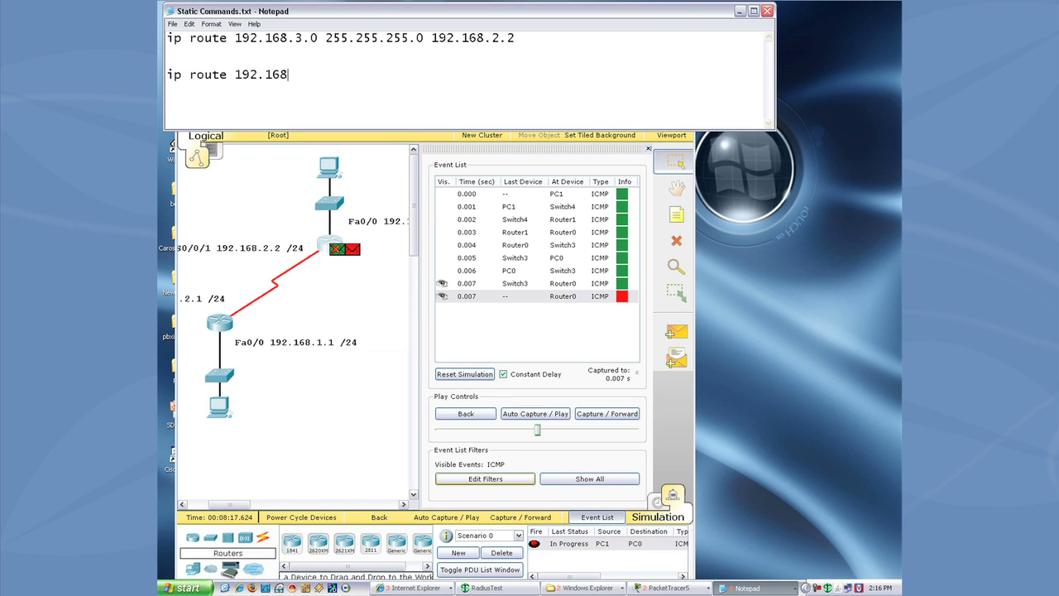
{"action": "type", "text": ".1.0 255.255.255.0"}
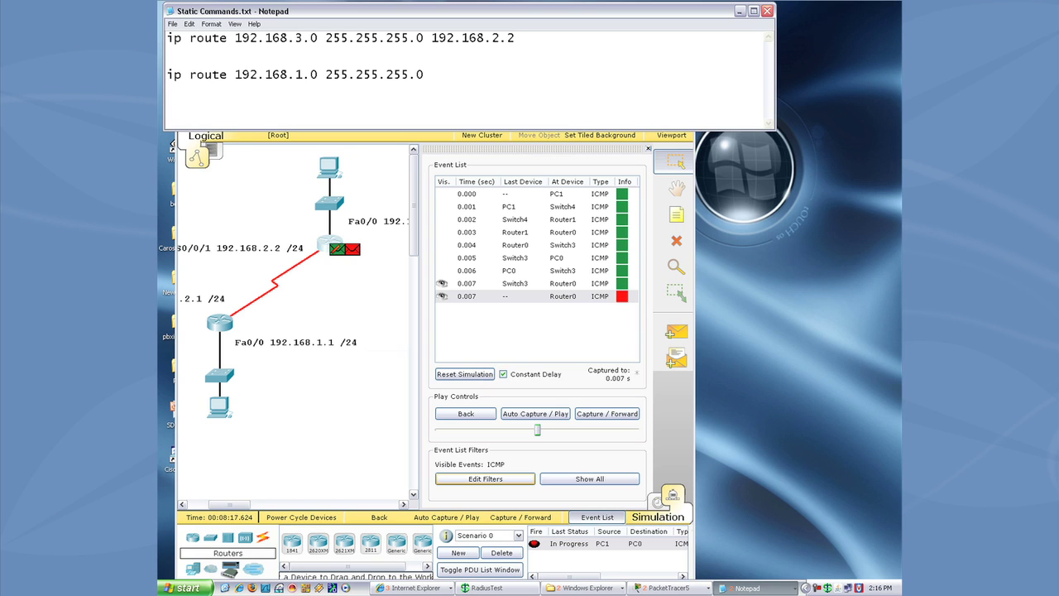
{"action": "left_click", "coordinate": [243, 511]}
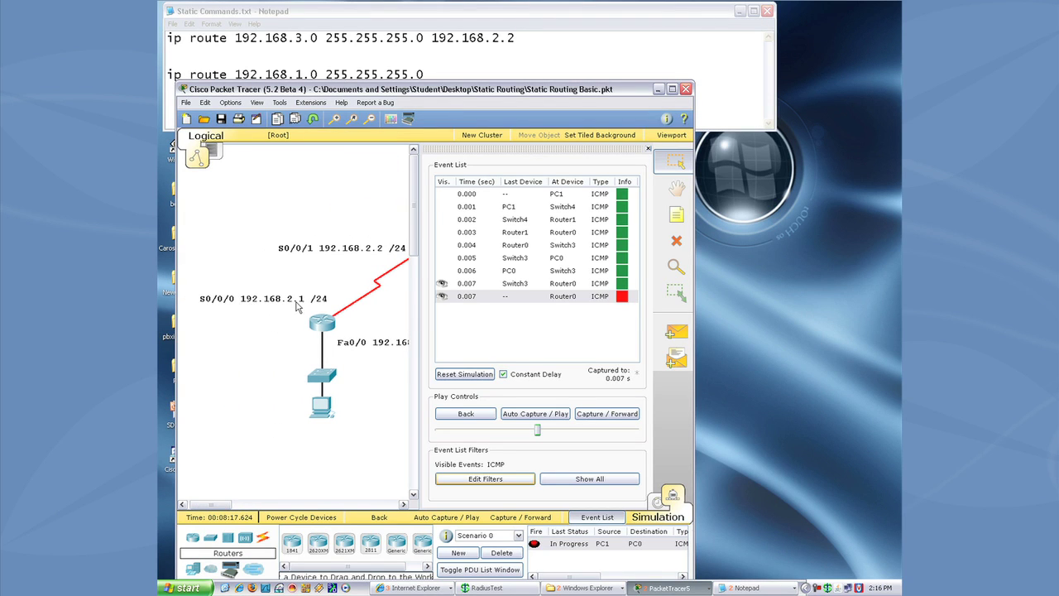
{"action": "left_click", "coordinate": [472, 66]}
{"action": "left_click", "coordinate": [470, 76]}
{"action": "type", "text": "192.168."}
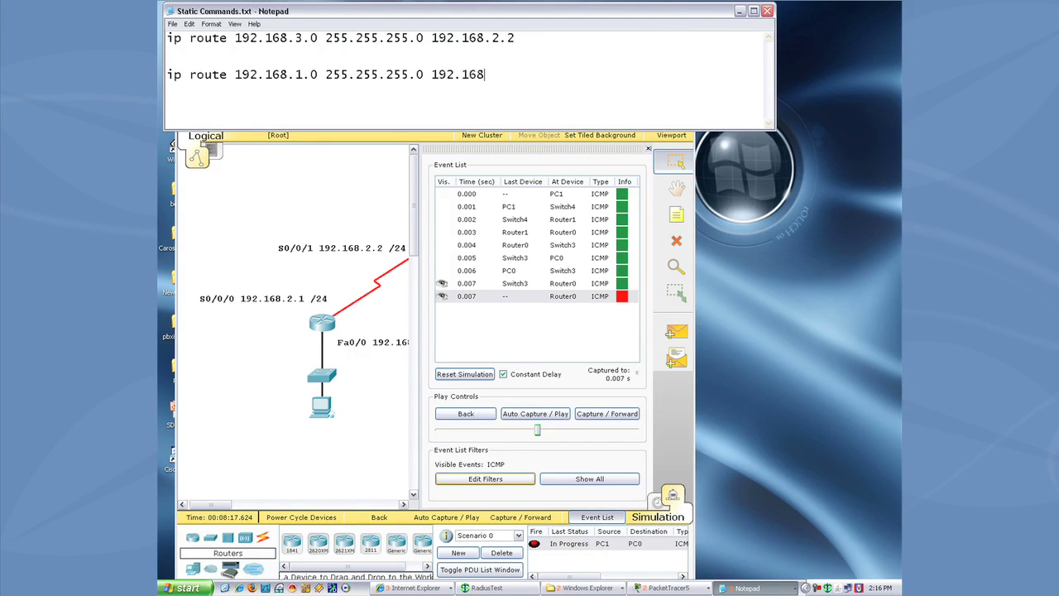
{"action": "type", "text": "2.1"}
{"action": "key", "text": "shift+Home"}
{"action": "key", "text": "ctrl+c"}
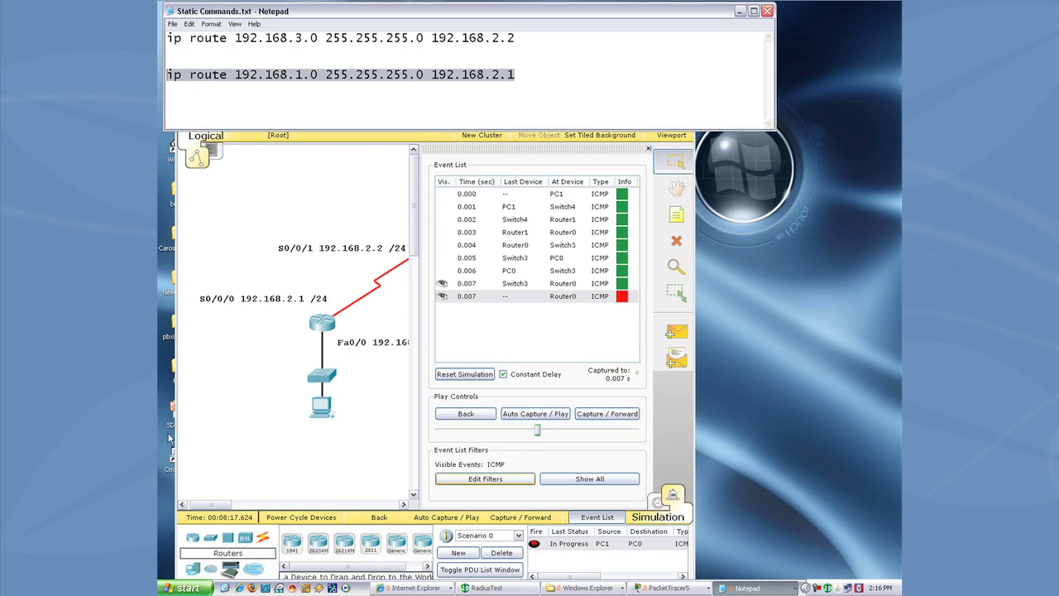
{"action": "left_click_drag", "start_coordinate": [220, 505], "coordinate": [237, 505]}
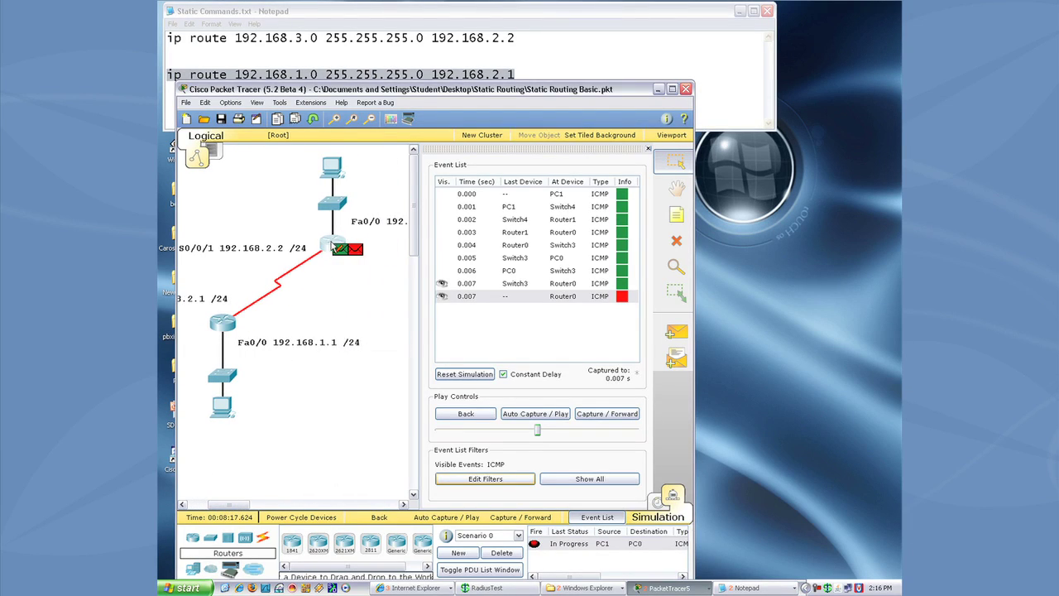
- Paste the 192.168.1.0 via 192.168.2.1 route into Router0's global configuration
{"action": "left_click", "coordinate": [333, 246]}
{"action": "type", "text": "conf t"}
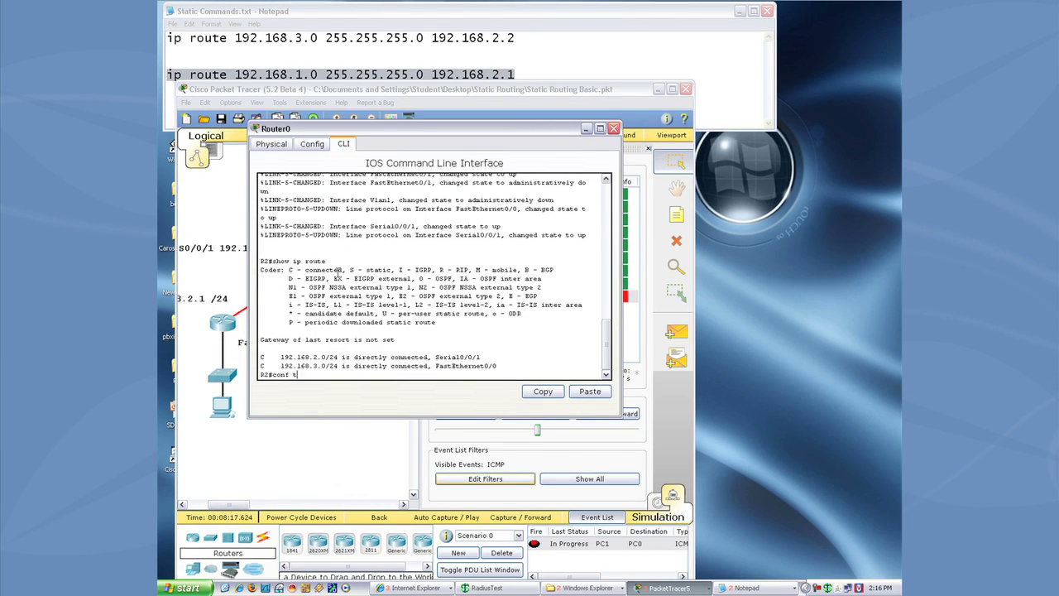
{"action": "key", "text": "Return"}
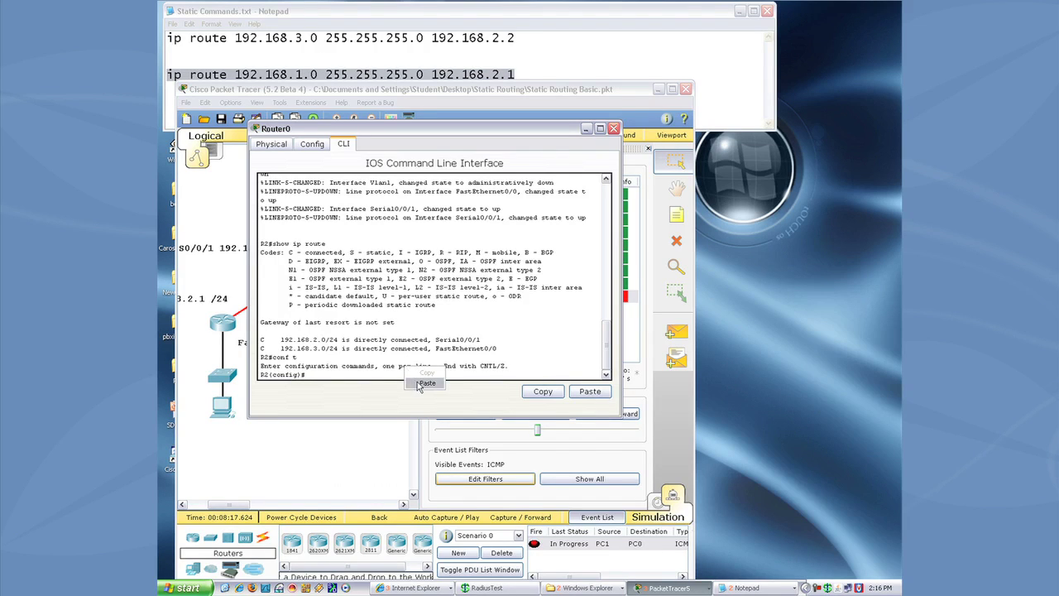
{"action": "key", "text": "ctrl+v"}
{"action": "key", "text": "Return"}
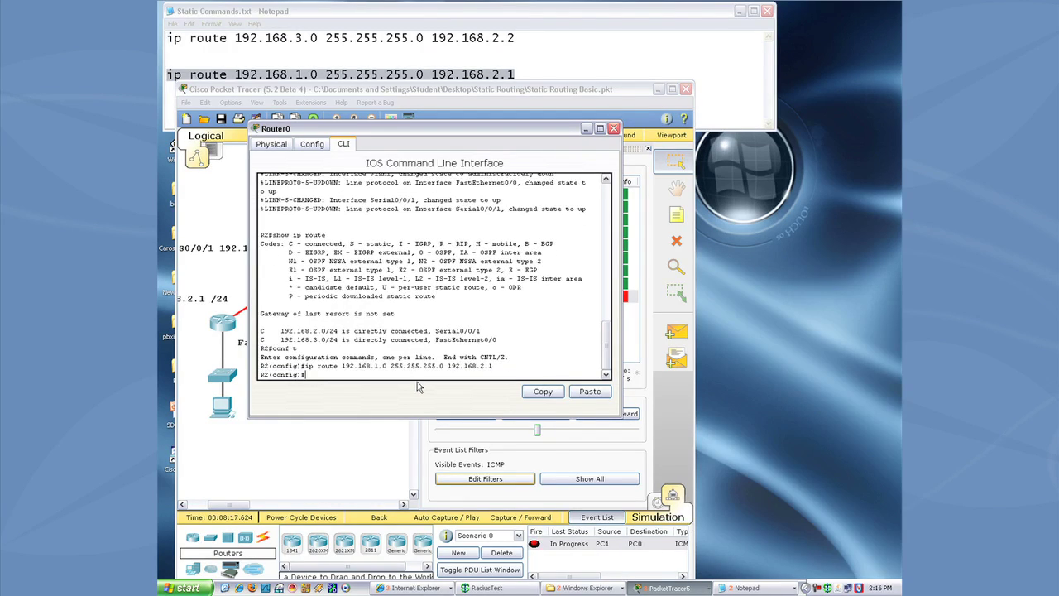
{"action": "left_click", "coordinate": [614, 129]}
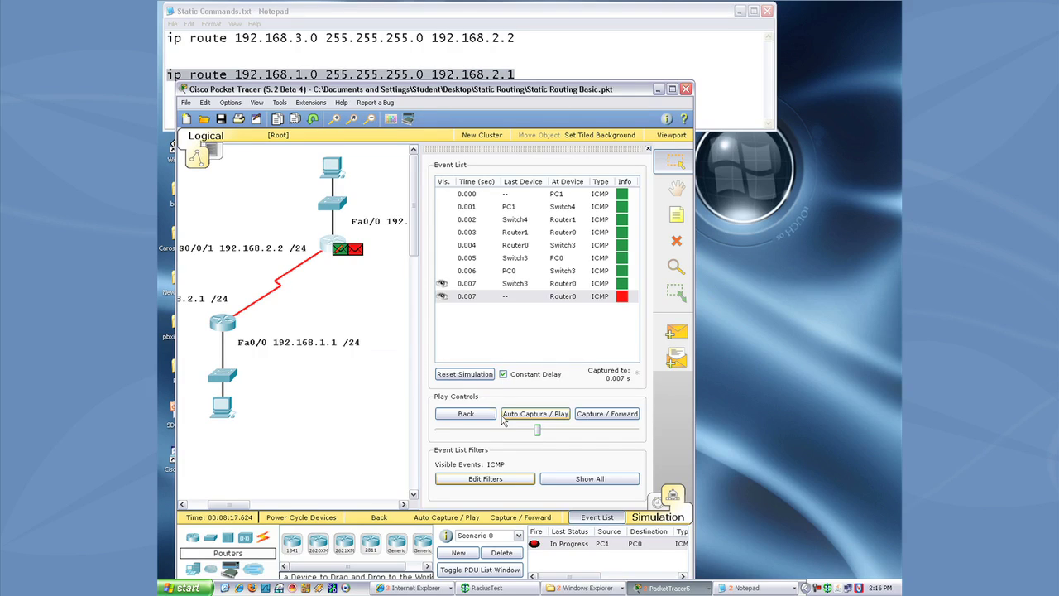
- Reset the simulation and step the ping to PC0 and its reply back to PC1
{"action": "left_click", "coordinate": [465, 375]}
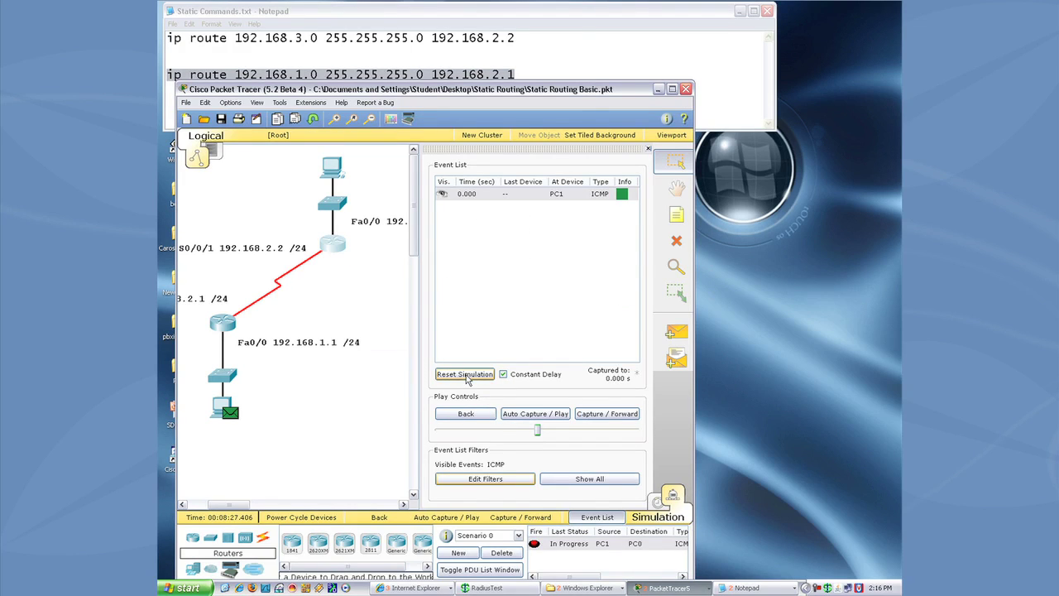
{"action": "left_click", "coordinate": [592, 414]}
{"action": "left_click", "coordinate": [593, 413]}
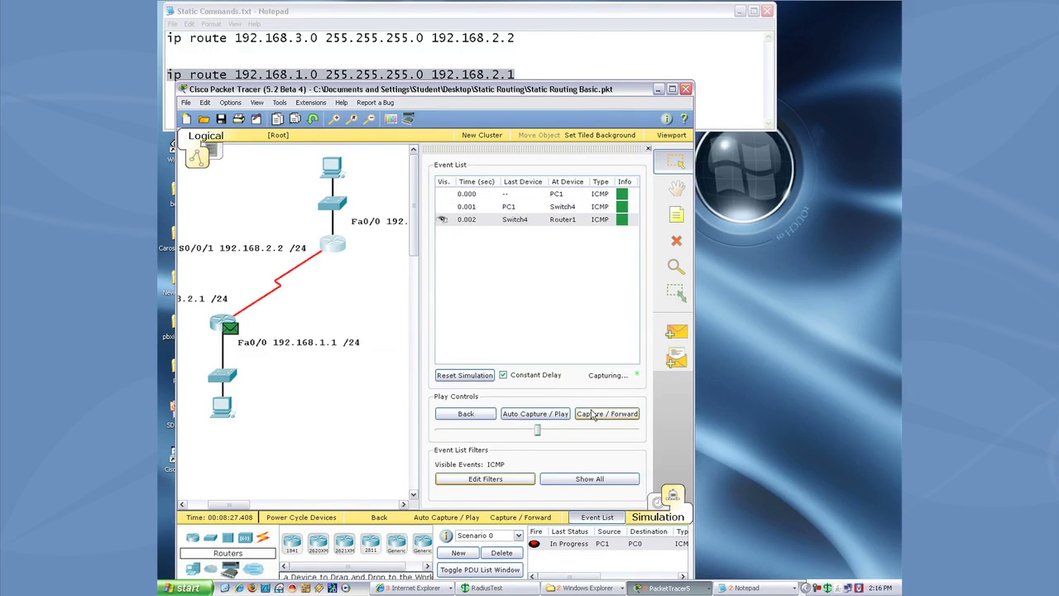
{"action": "left_click", "coordinate": [592, 414]}
{"action": "left_click", "coordinate": [592, 414]}
{"action": "left_click", "coordinate": [593, 414]}
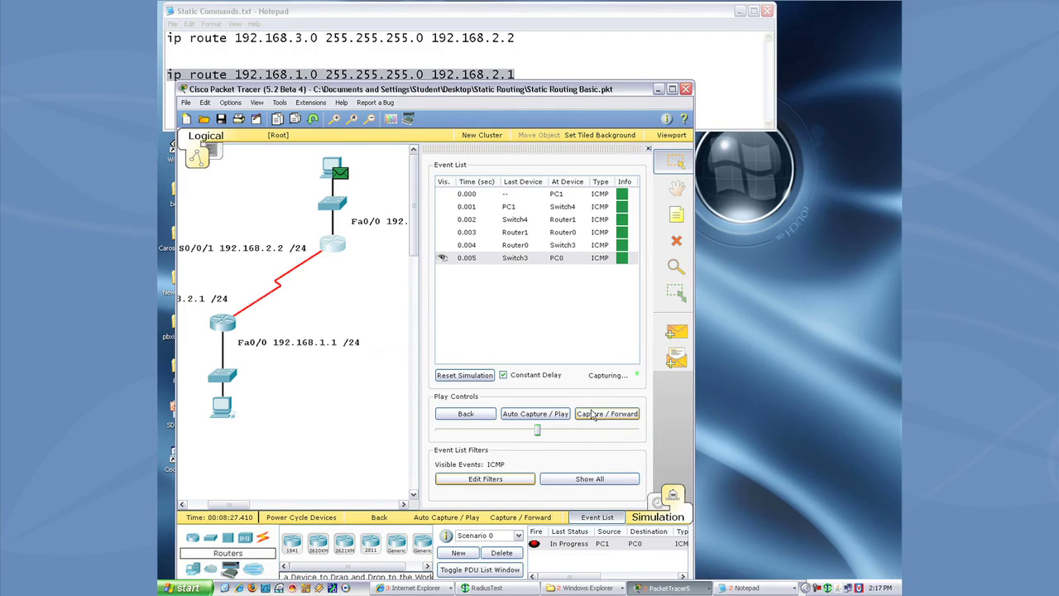
{"action": "left_click", "coordinate": [593, 414]}
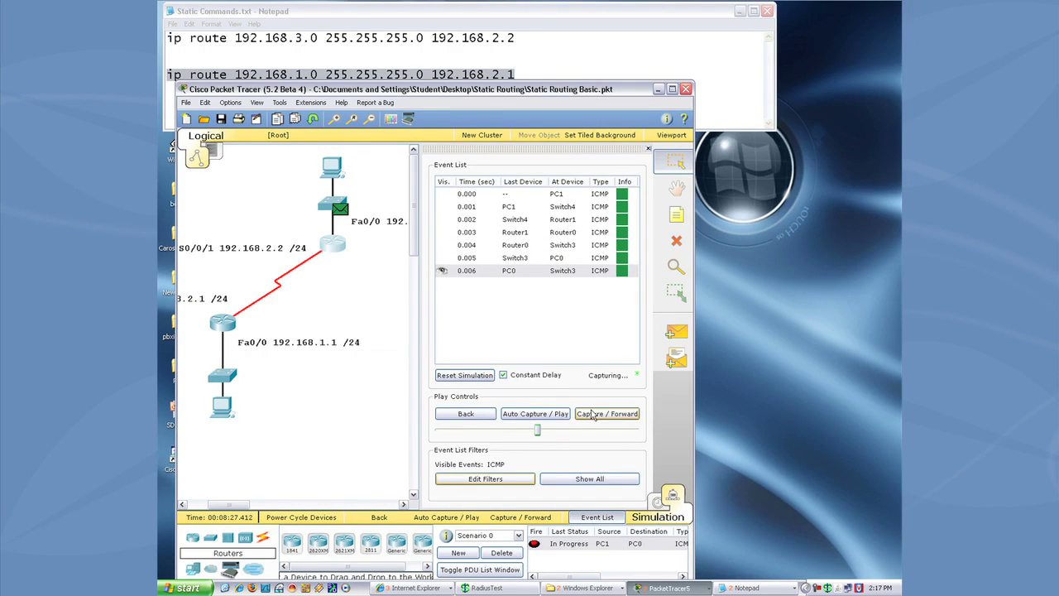
{"action": "left_click", "coordinate": [592, 414]}
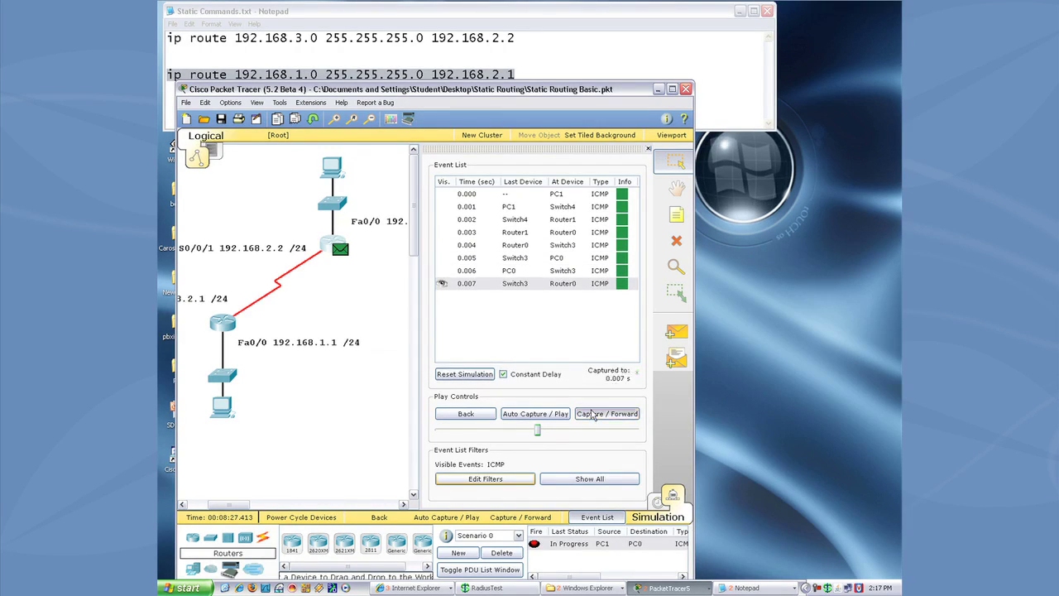
{"action": "left_click", "coordinate": [593, 413]}
{"action": "left_click", "coordinate": [592, 414]}
{"action": "left_click", "coordinate": [593, 414]}
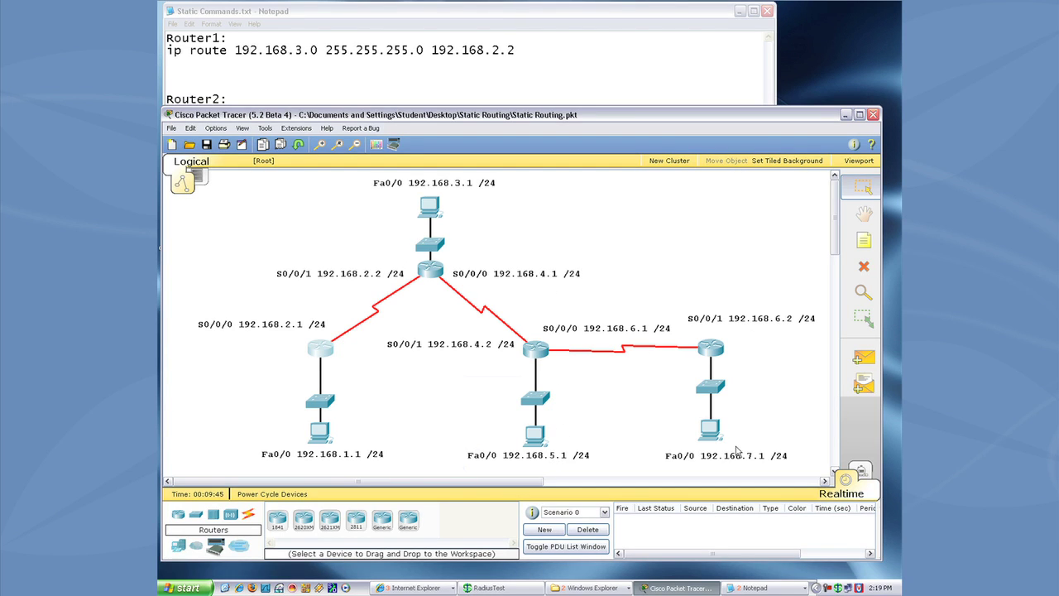
- Copy the Router1 route line and paste it as a 192.168.4.0 route
{"action": "left_click", "coordinate": [518, 48]}
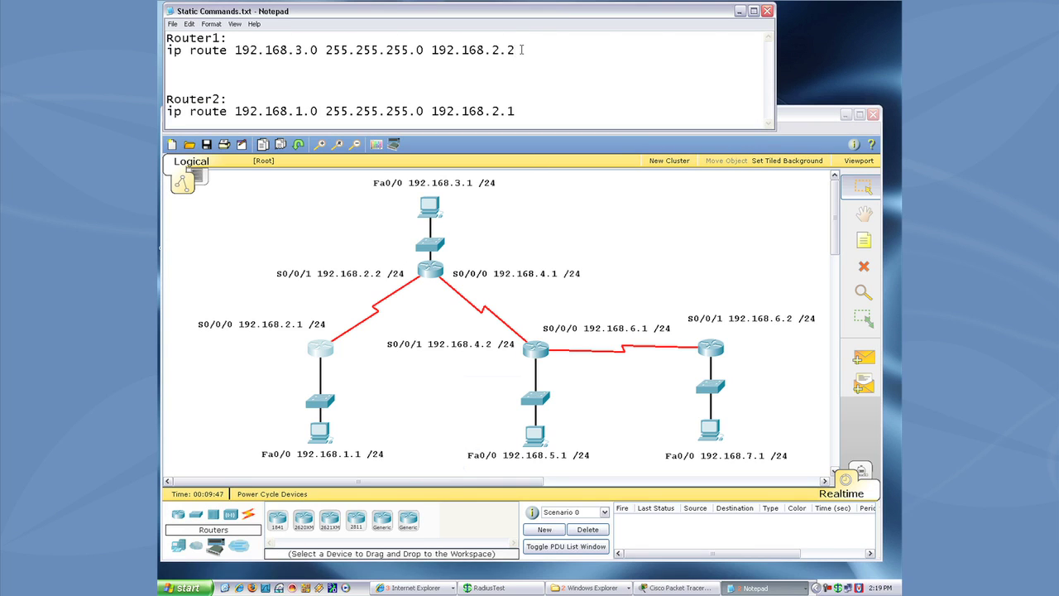
{"action": "key", "text": "shift+Home"}
{"action": "key", "text": "ctrl+c"}
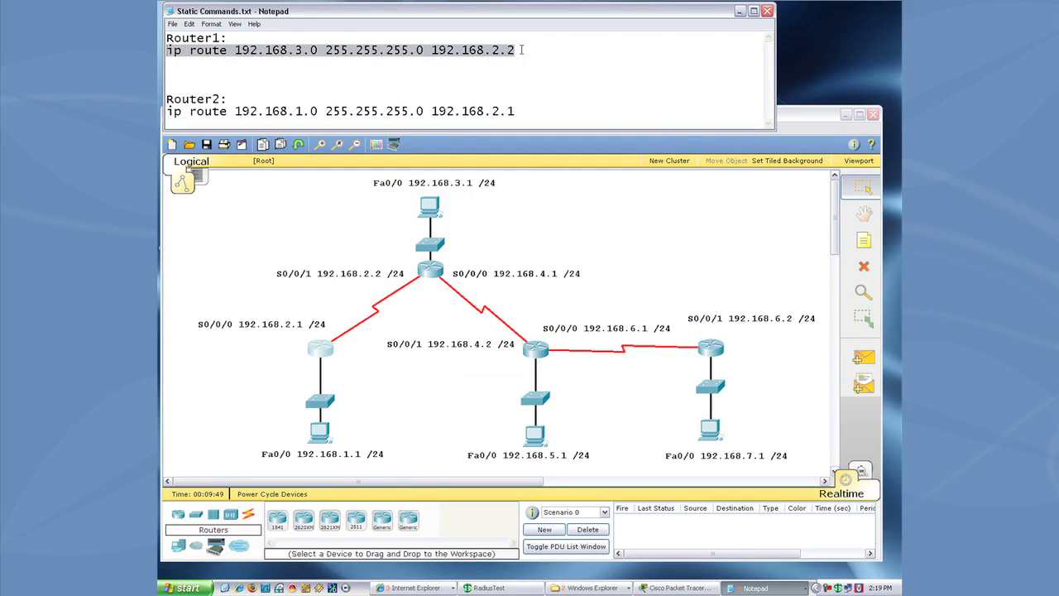
{"action": "left_click", "coordinate": [521, 50]}
{"action": "key", "text": "Down"}
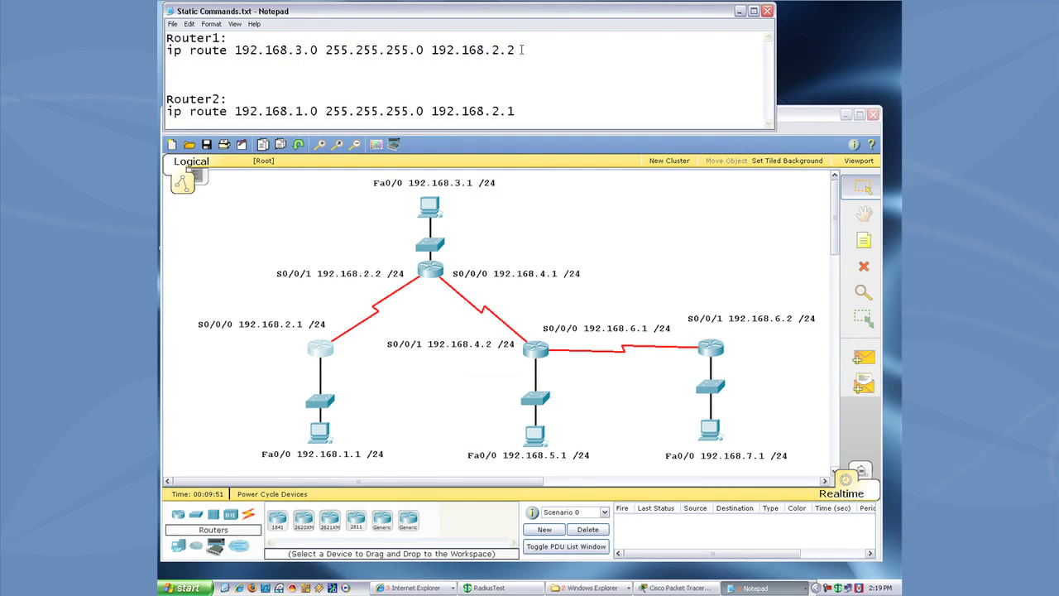
{"action": "key", "text": "ctrl+v"}
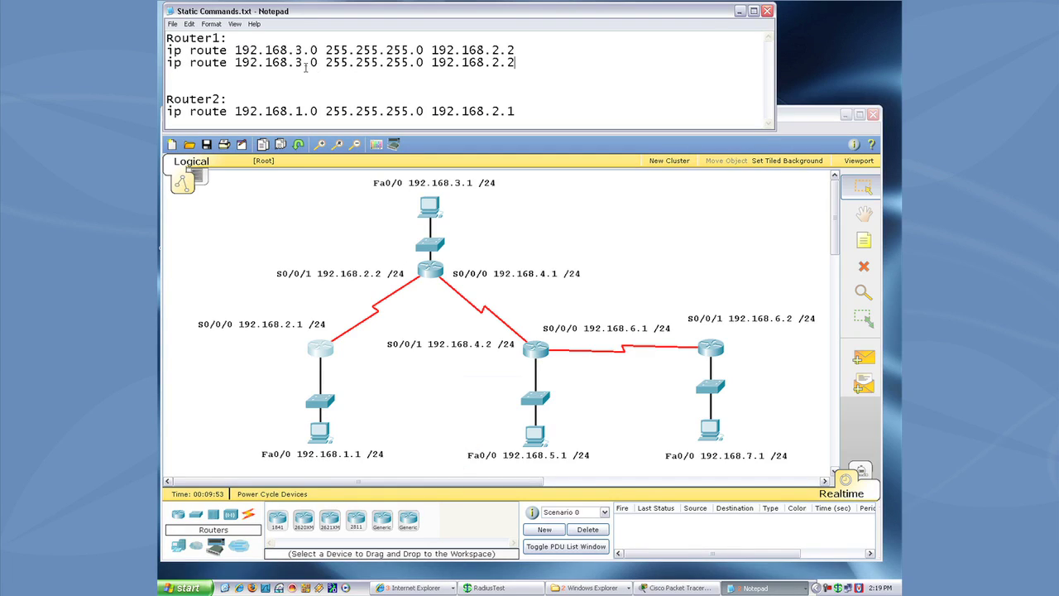
{"action": "left_click_drag", "start_coordinate": [295, 63], "coordinate": [304, 63]}
{"action": "type", "text": "4"}
{"action": "left_click", "coordinate": [536, 63]}
- Add the 192.168.5.0 and 192.168.6.0 routes via 192.168.2.2 from further copies
{"action": "key", "text": "Return"}
{"action": "key", "text": "ctrl+v"}
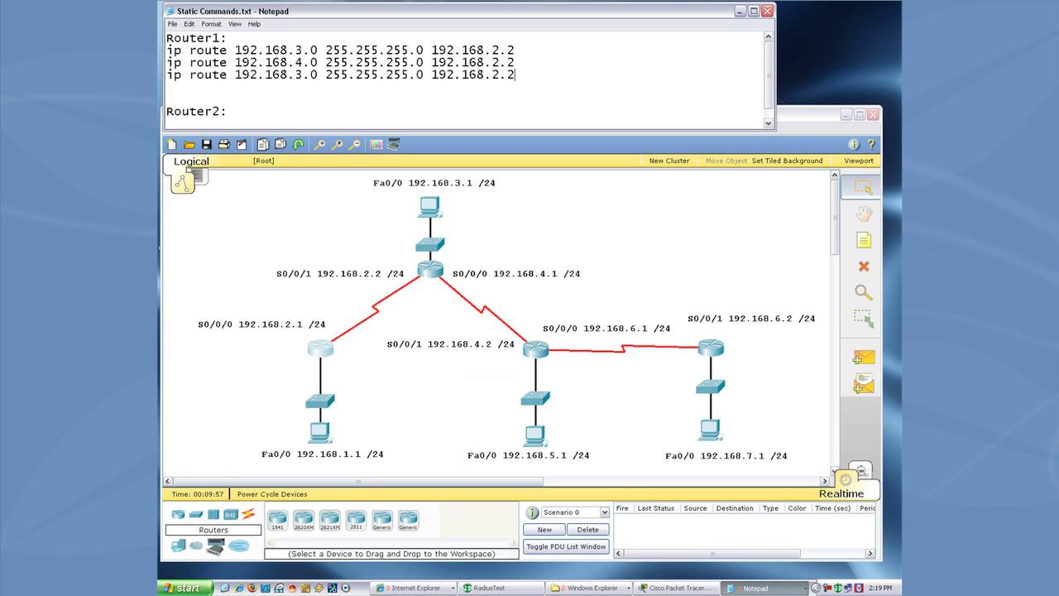
{"action": "left_click_drag", "start_coordinate": [295, 74], "coordinate": [304, 74]}
{"action": "type", "text": "5"}
{"action": "left_click", "coordinate": [524, 76]}
{"action": "key", "text": "Return"}
{"action": "key", "text": "ctrl+v"}
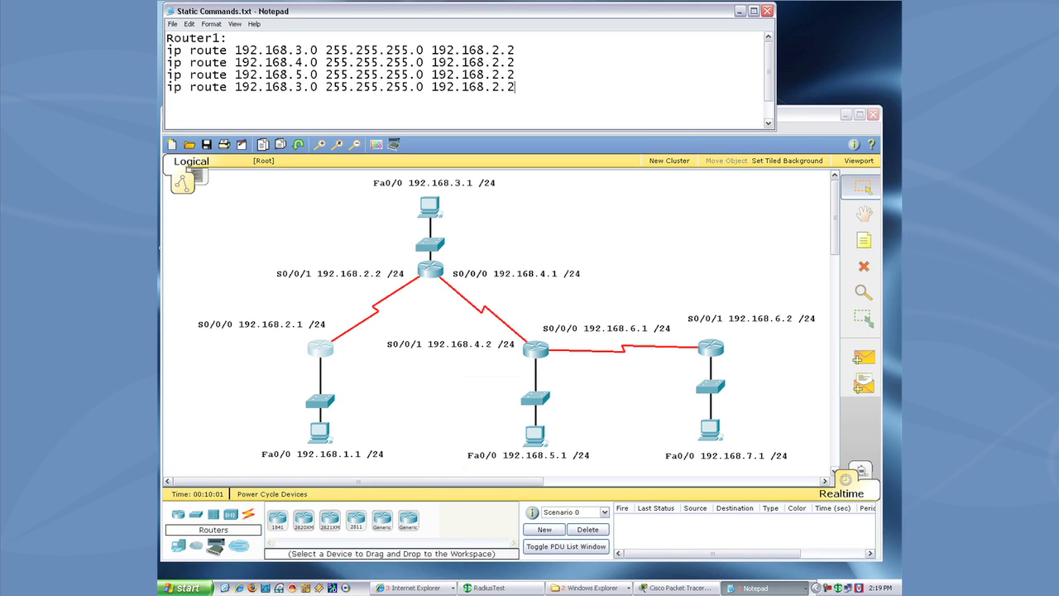
{"action": "left_click_drag", "start_coordinate": [295, 86], "coordinate": [304, 86]}
{"action": "type", "text": "6"}
{"action": "left_click", "coordinate": [546, 89]}
{"action": "left_click_drag", "start_coordinate": [517, 86], "coordinate": [167, 51]}
{"action": "left_click", "coordinate": [523, 86]}
- Cut the four Router1 routes and type 'ip route 0.0.0.0 0.0.0.0 192.168.2.2' in their place
{"action": "left_click_drag", "start_coordinate": [523, 86], "coordinate": [167, 48]}
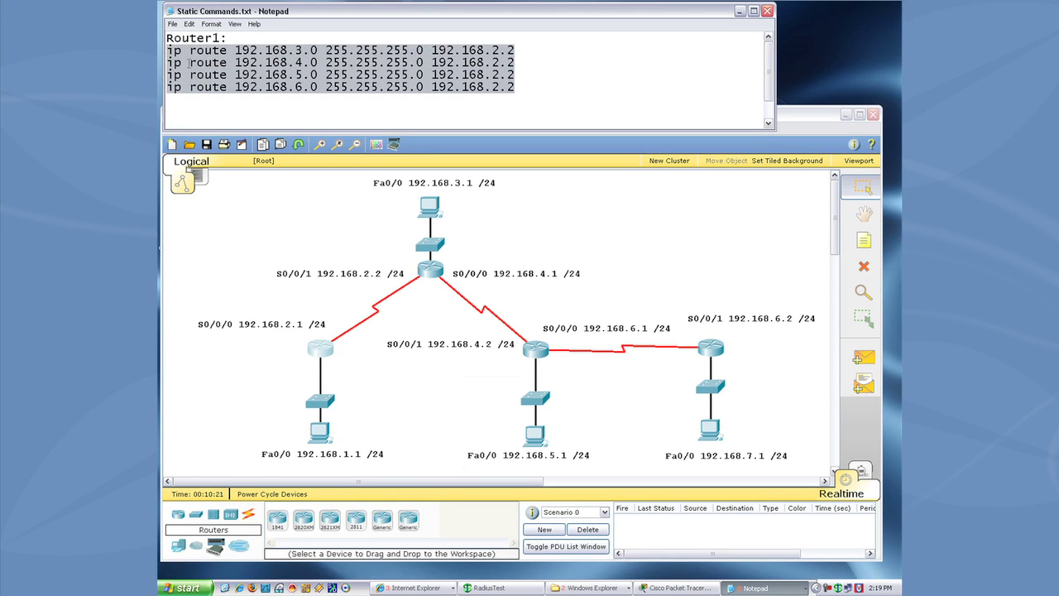
{"action": "key", "text": "ctrl+x"}
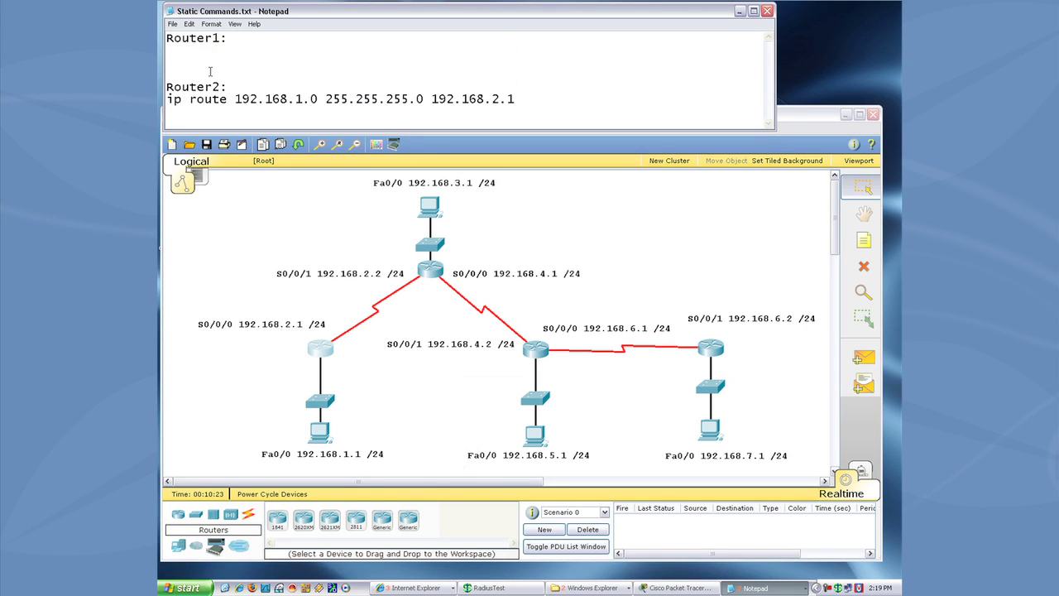
{"action": "key", "text": "Return"}
{"action": "key", "text": "Return"}
{"action": "key", "text": "Return"}
{"action": "key", "text": "Up"}
{"action": "key", "text": "Up"}
{"action": "type", "text": "ip route"}
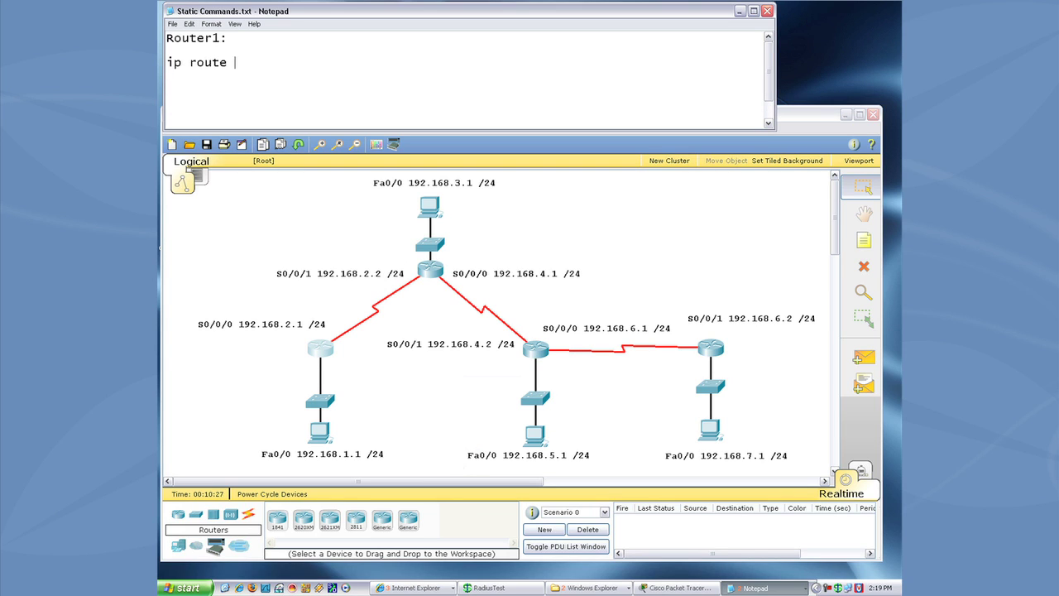
{"action": "type", "text": " 0.0.0.0"}
{"action": "type", "text": "0.0.0.0 192"}
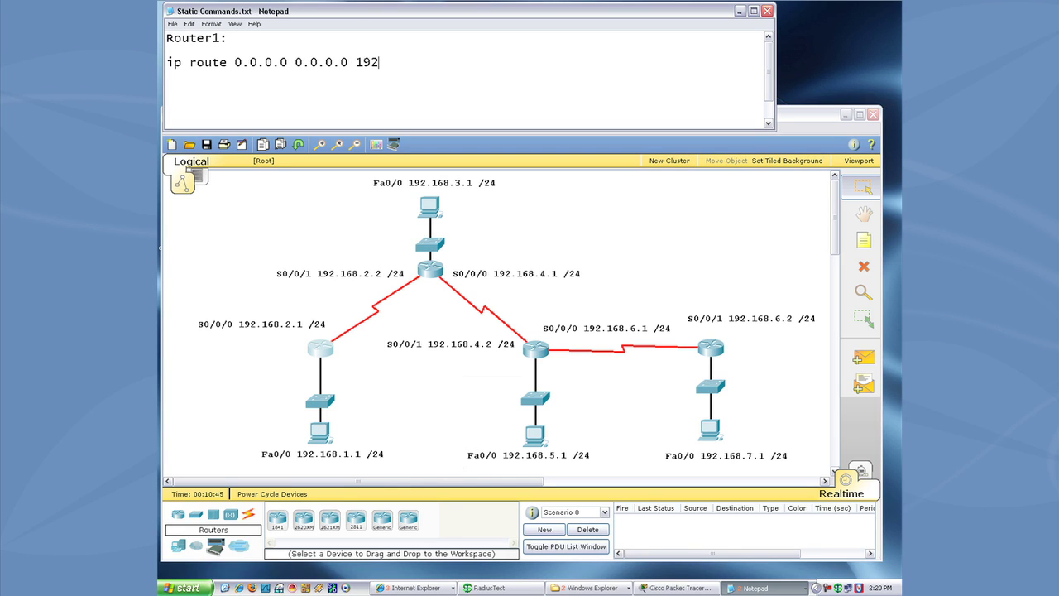
{"action": "type", "text": ".168.2.2"}
{"action": "left_click_drag", "start_coordinate": [441, 62], "coordinate": [167, 62]}
{"action": "right_click", "coordinate": [179, 61]}
- Copy the default route and paste it into Router1's global configuration
{"action": "left_click", "coordinate": [201, 98]}
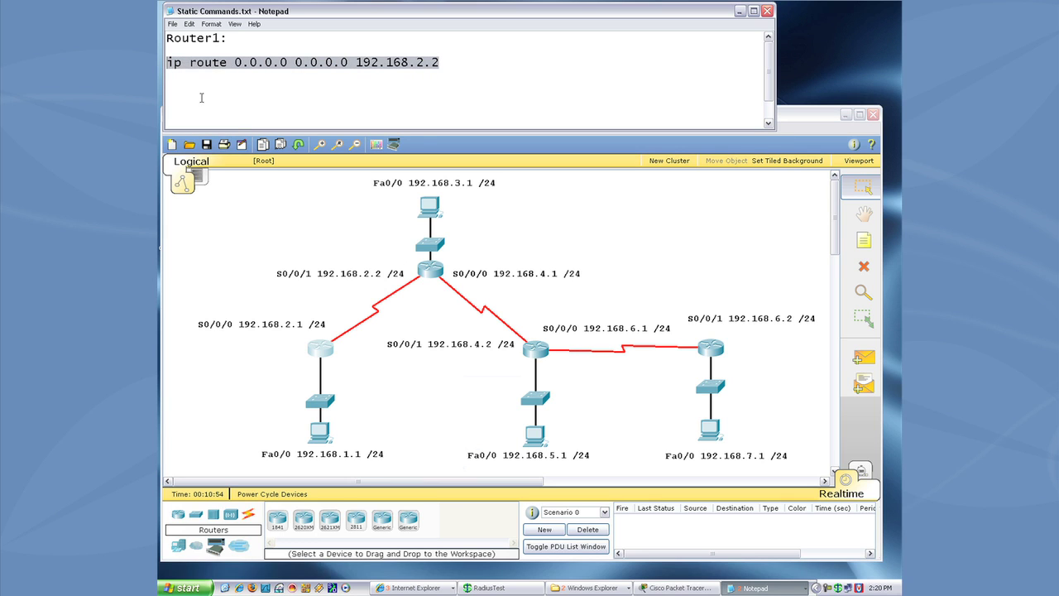
{"action": "left_click", "coordinate": [320, 349]}
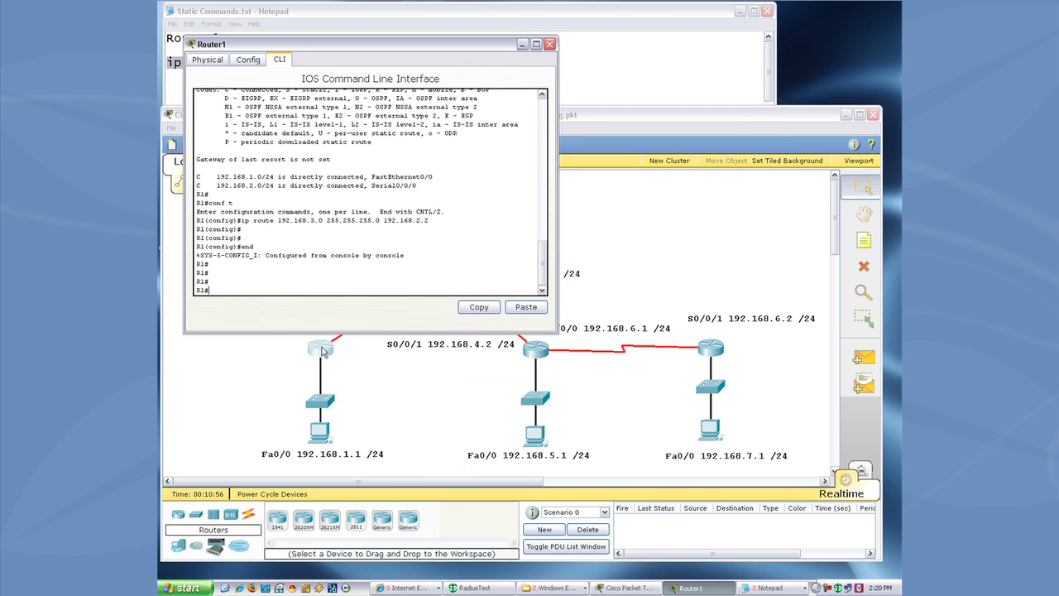
{"action": "type", "text": "conf t"}
{"action": "key", "text": "Return"}
{"action": "right_click", "coordinate": [297, 259]}
{"action": "left_click", "coordinate": [308, 275]}
{"action": "key", "text": "Return"}
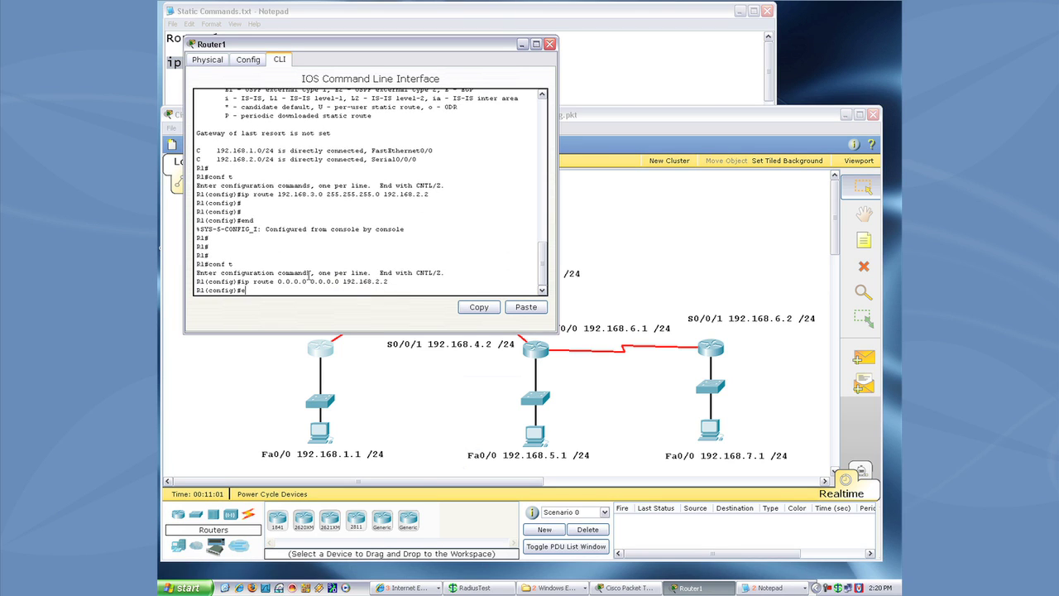
{"action": "type", "text": "nd"}
{"action": "key", "text": "Return"}
{"action": "key", "text": "Return"}
{"action": "key", "text": "Return"}
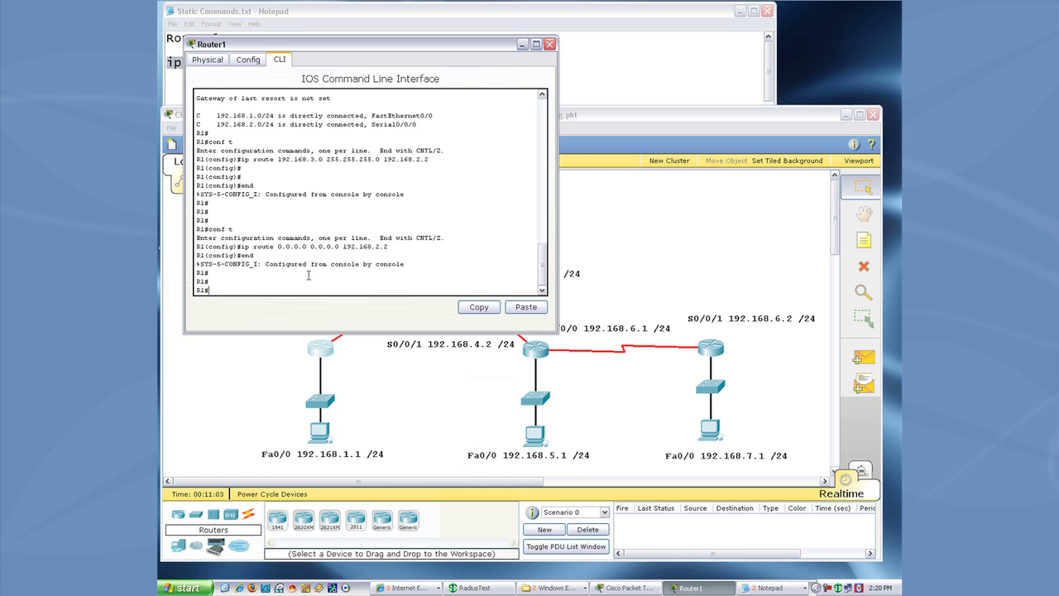
- Confirm with show ip route that Router1 has S* 0.0.0.0/0 via 192.168.2.2
{"action": "type", "text": "show ip route"}
{"action": "key", "text": "Return"}
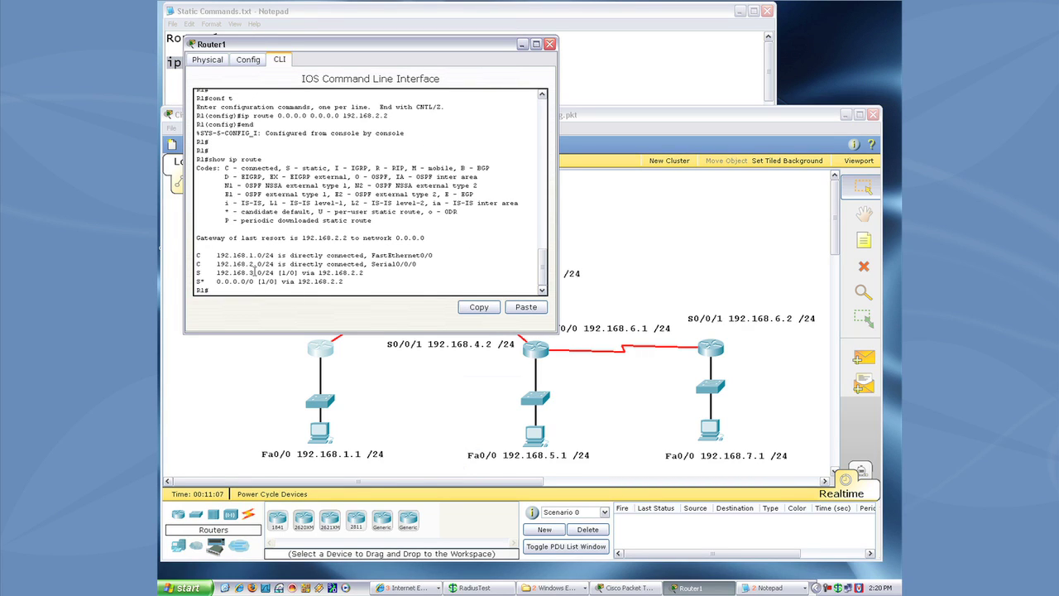
{"action": "left_click_drag", "start_coordinate": [216, 272], "coordinate": [368, 273]}
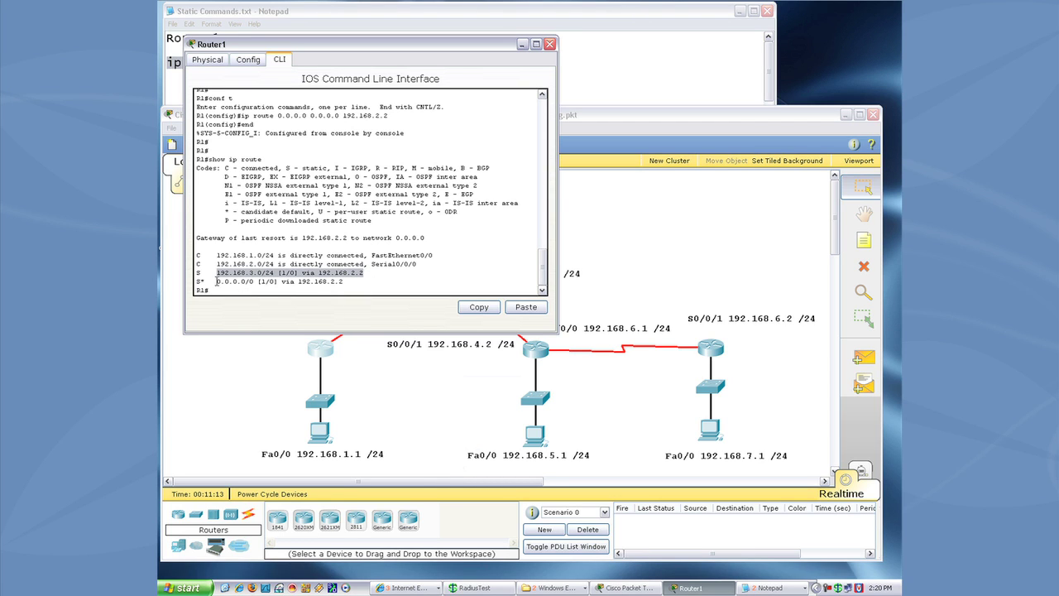
{"action": "left_click_drag", "start_coordinate": [216, 282], "coordinate": [360, 281]}
{"action": "left_click", "coordinate": [360, 281]}
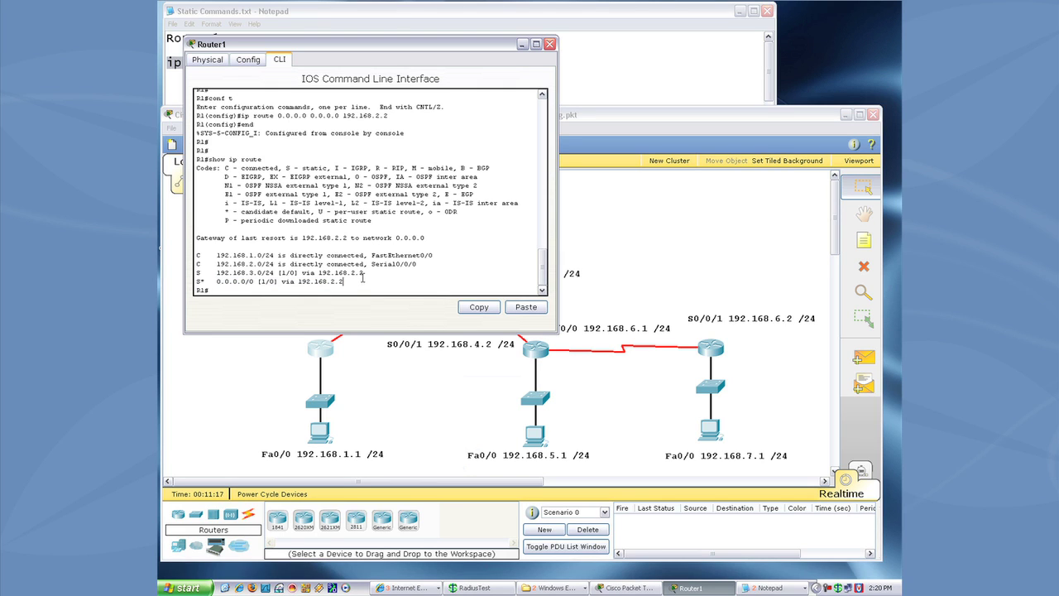
- Bring up R1.txt from the taskbar and enlarge its window to show more lines
{"action": "left_click", "coordinate": [549, 46]}
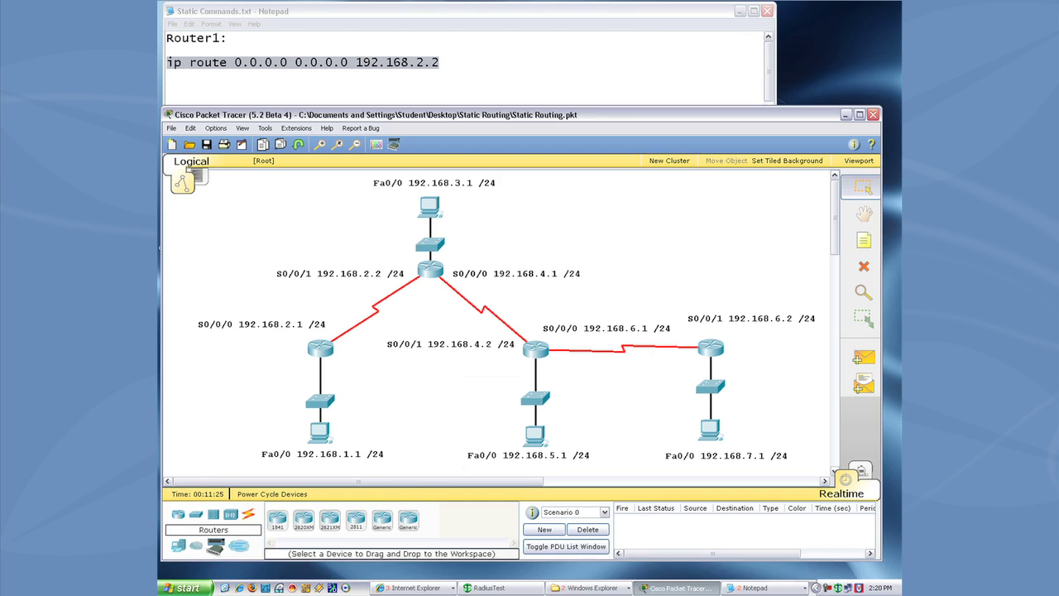
{"action": "left_click", "coordinate": [755, 588]}
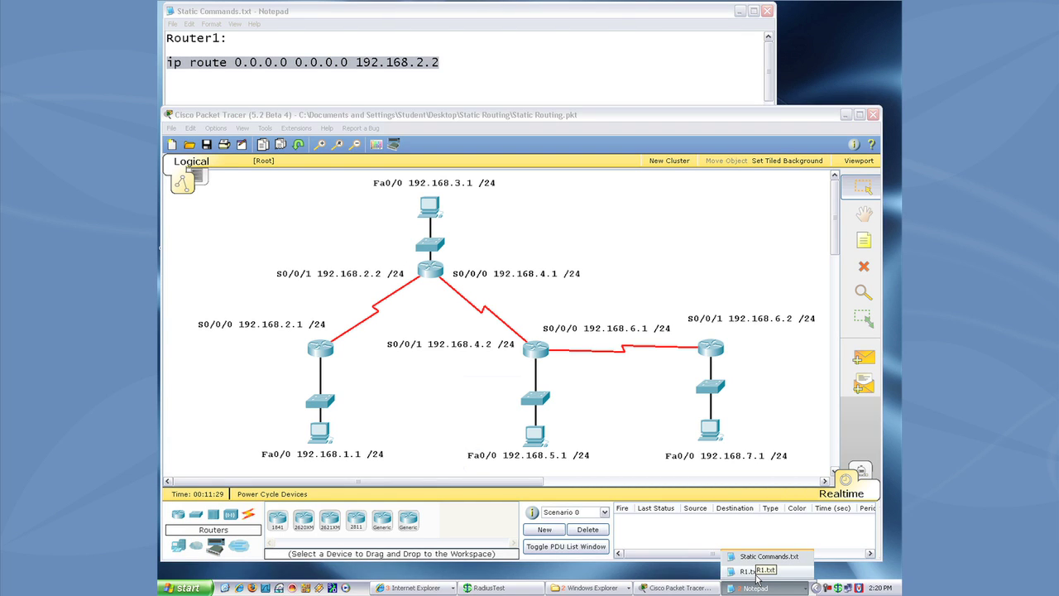
{"action": "left_click", "coordinate": [757, 575]}
{"action": "left_click_drag", "start_coordinate": [701, 447], "coordinate": [691, 94]}
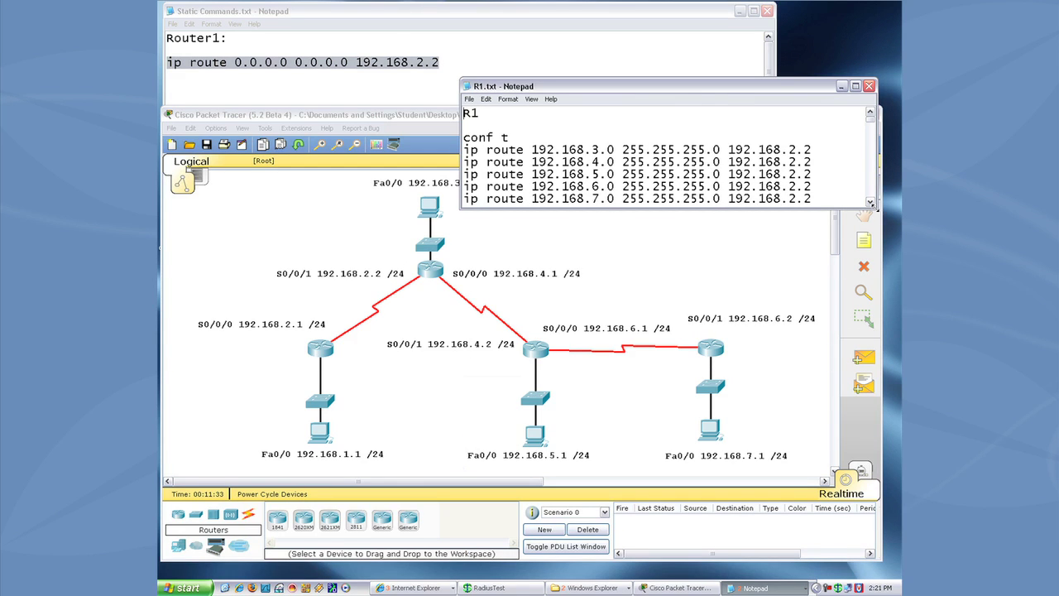
{"action": "left_click_drag", "start_coordinate": [873, 208], "coordinate": [875, 456]}
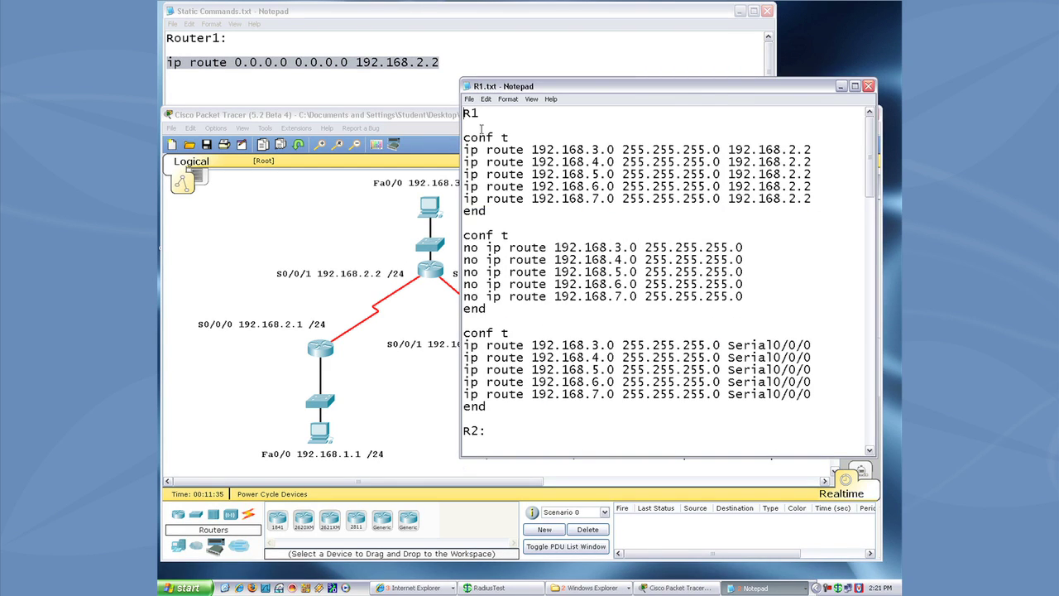
- Run R1.txt's Router1 no ip route removal block in Router1's CLI
{"action": "left_click", "coordinate": [494, 198]}
{"action": "left_click_drag", "start_coordinate": [486, 225], "coordinate": [495, 320]}
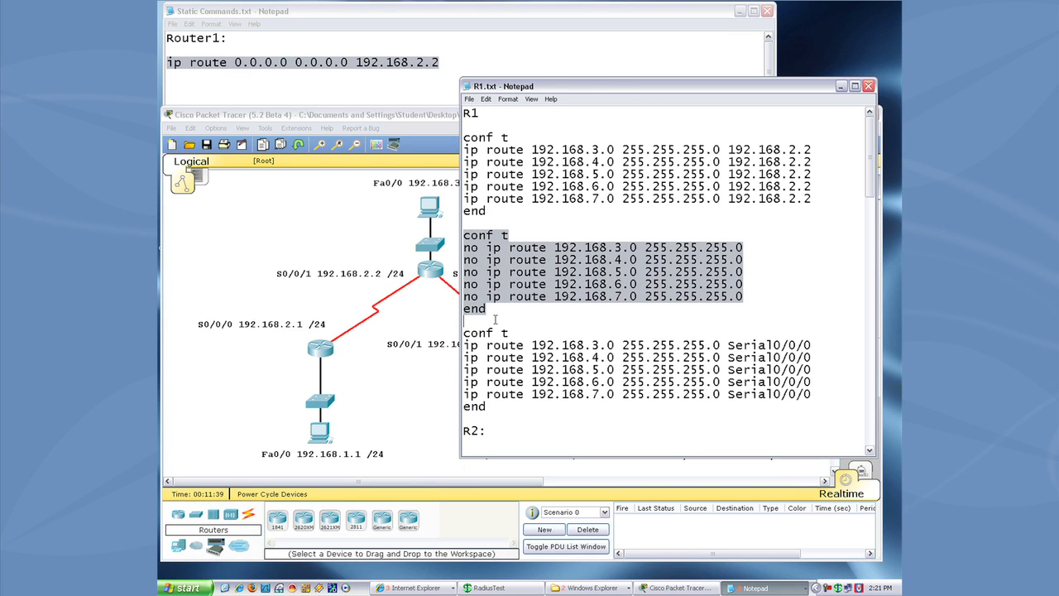
{"action": "left_click", "coordinate": [325, 349]}
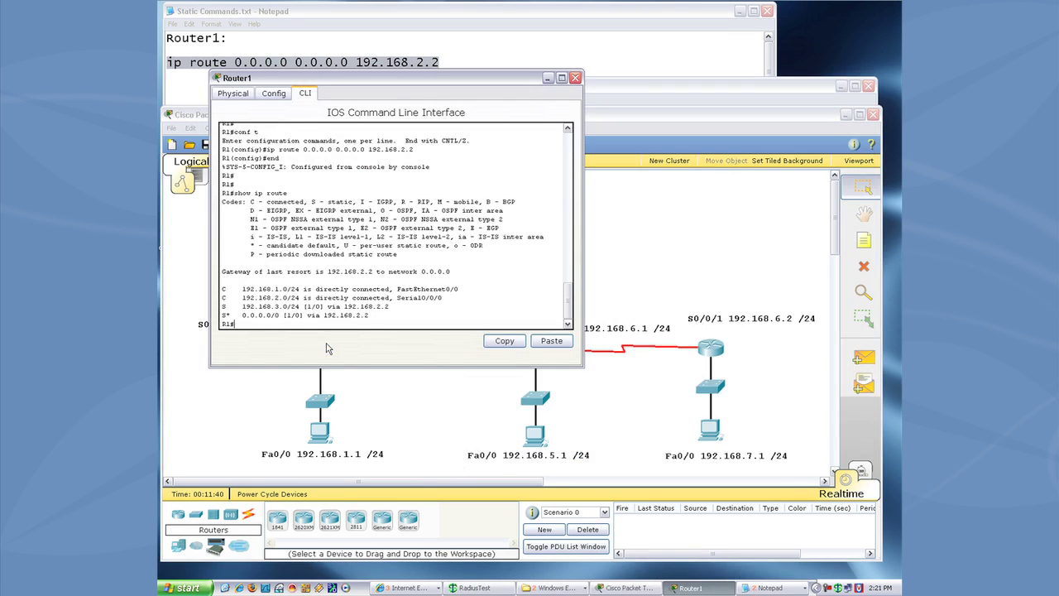
{"action": "right_click", "coordinate": [339, 285]}
{"action": "left_click", "coordinate": [358, 305]}
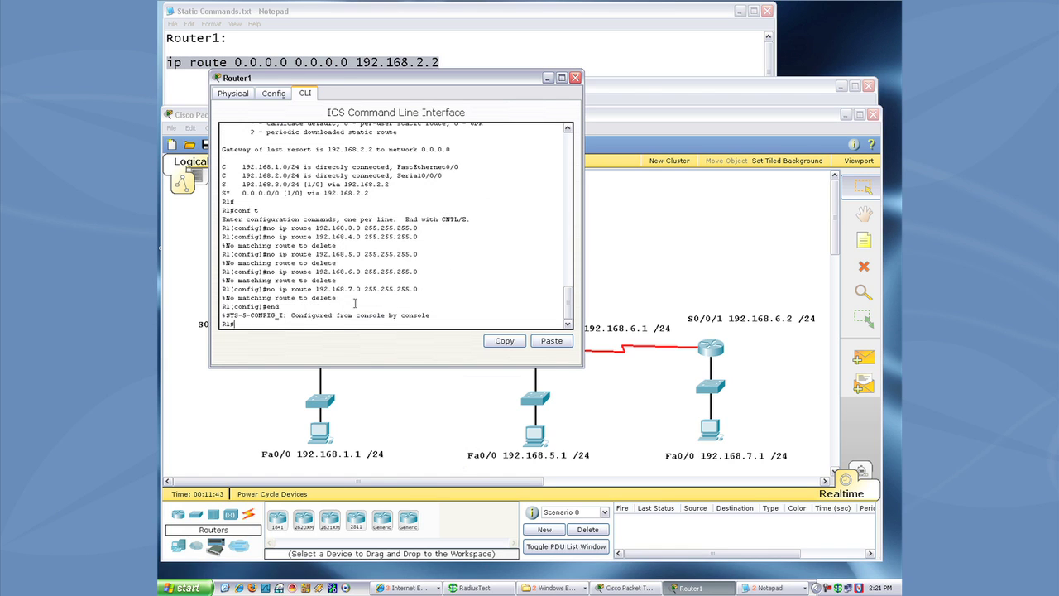
- Select R2's route-removal and Serial-interface route blocks in R1.txt
{"action": "left_click", "coordinate": [675, 302]}
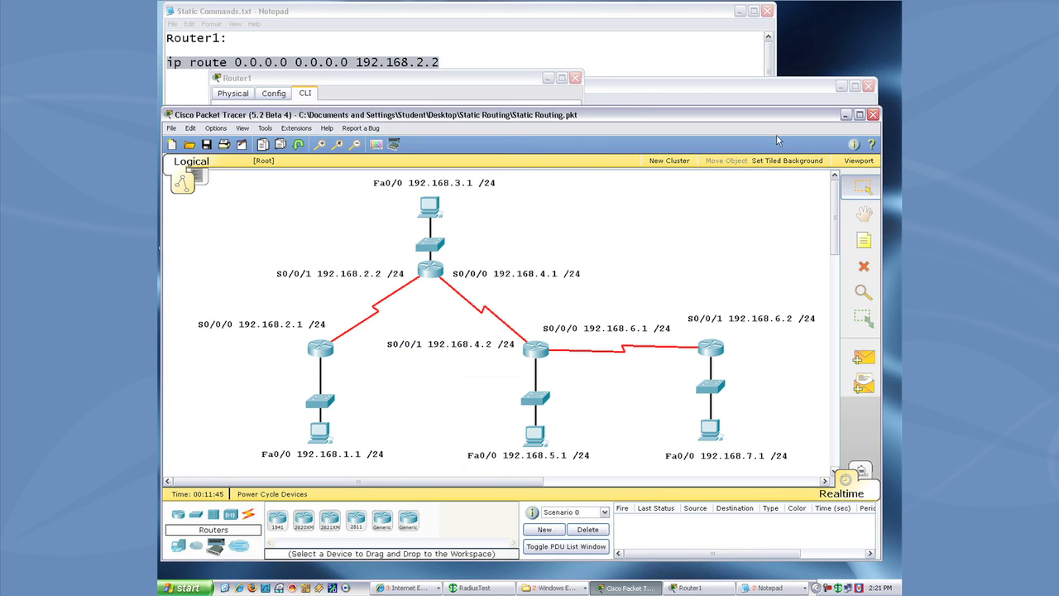
{"action": "key", "text": "alt+Tab"}
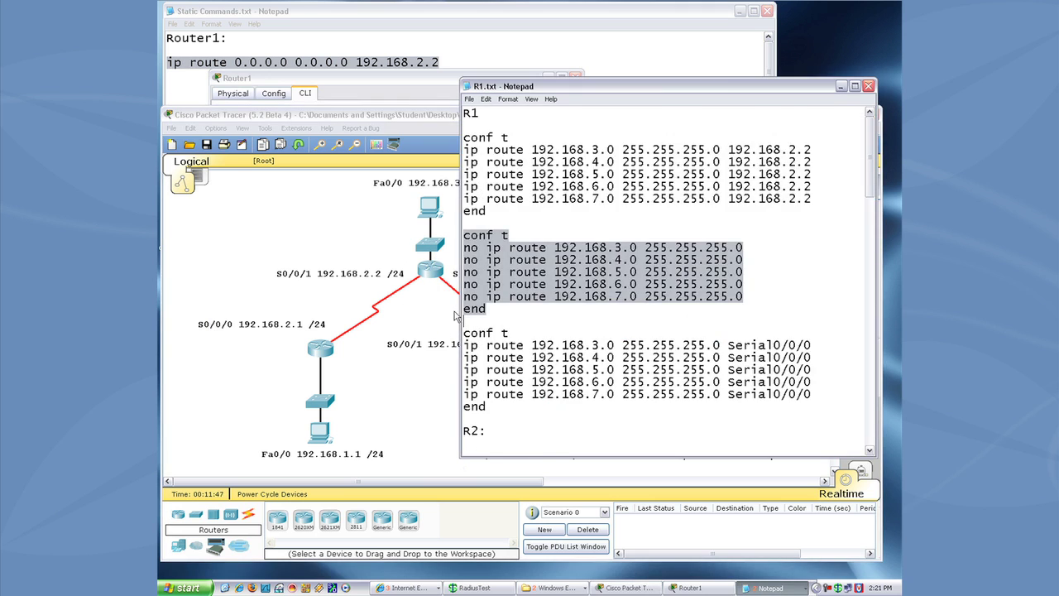
{"action": "scroll", "coordinate": [504, 313], "scroll_direction": "down", "scroll_amount": 4}
{"action": "scroll", "coordinate": [504, 312], "scroll_direction": "down", "scroll_amount": 3}
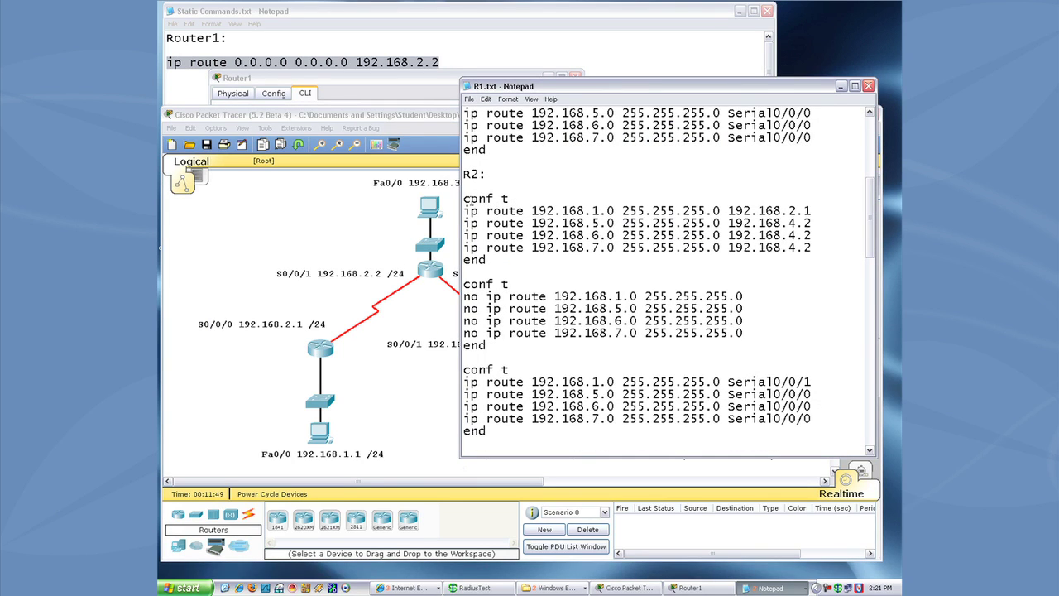
{"action": "left_click_drag", "start_coordinate": [466, 282], "coordinate": [490, 345]}
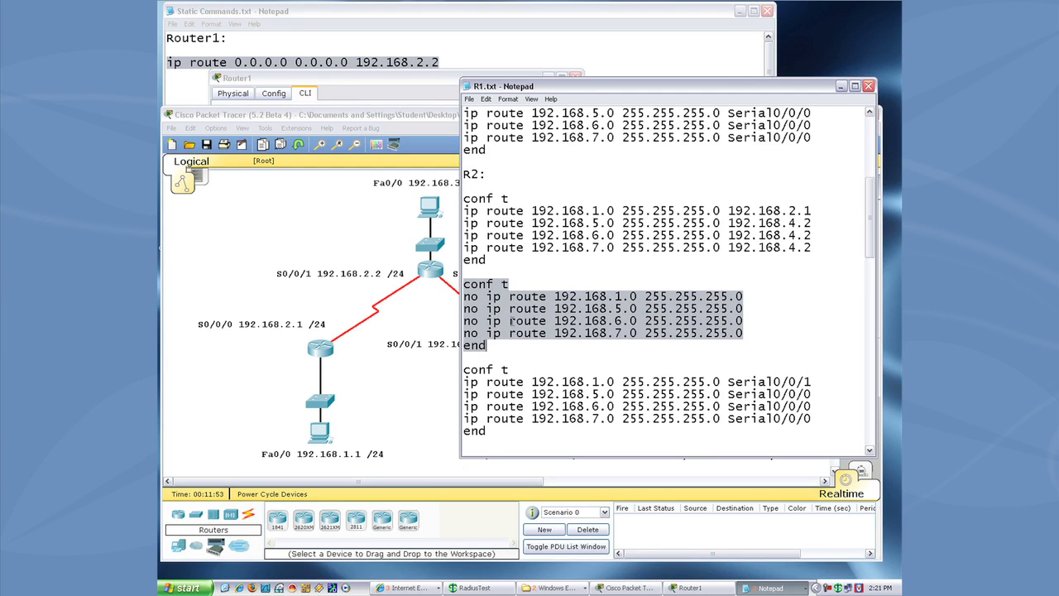
{"action": "scroll", "coordinate": [528, 337], "scroll_direction": "down", "scroll_amount": 2}
{"action": "scroll", "coordinate": [514, 319], "scroll_direction": "down", "scroll_amount": 1}
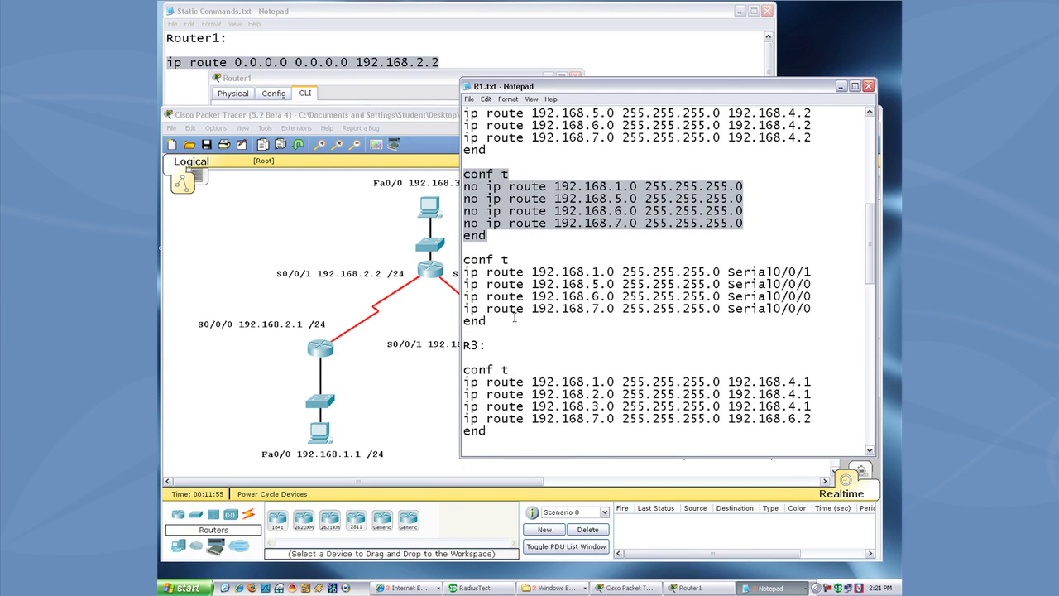
{"action": "left_click", "coordinate": [468, 184]}
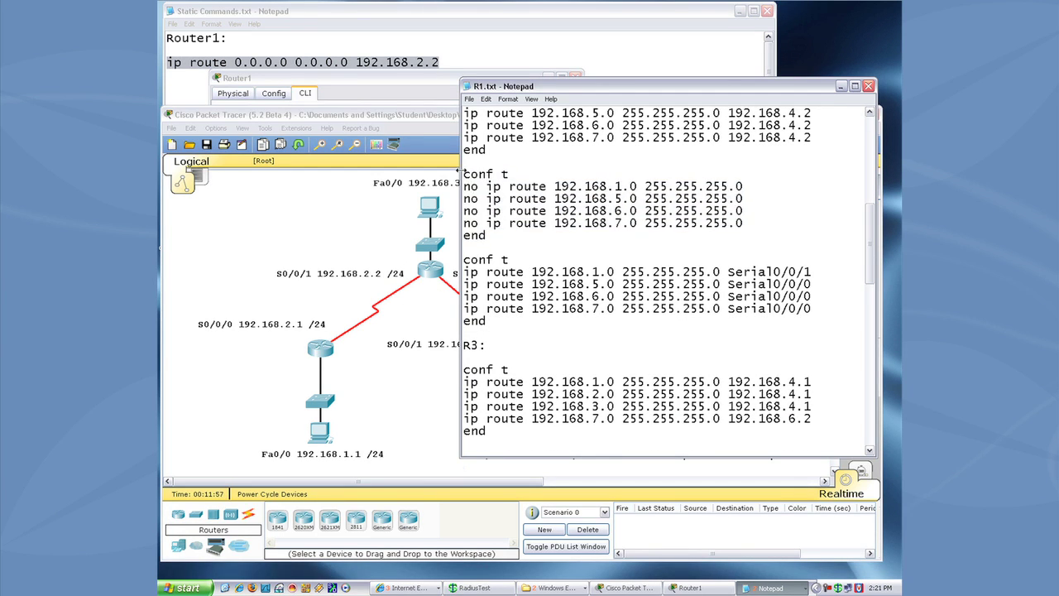
{"action": "left_click_drag", "start_coordinate": [463, 169], "coordinate": [485, 331]}
{"action": "key", "text": "ctrl+c"}
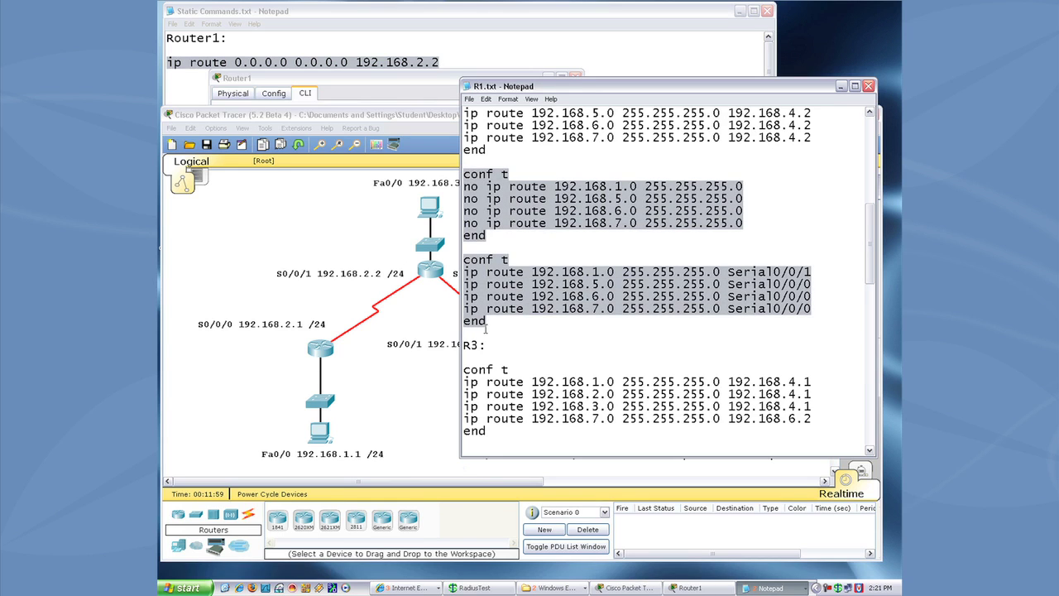
- Paste R2's route removals and interface-based routes into its console, then close it
{"action": "left_click", "coordinate": [424, 274]}
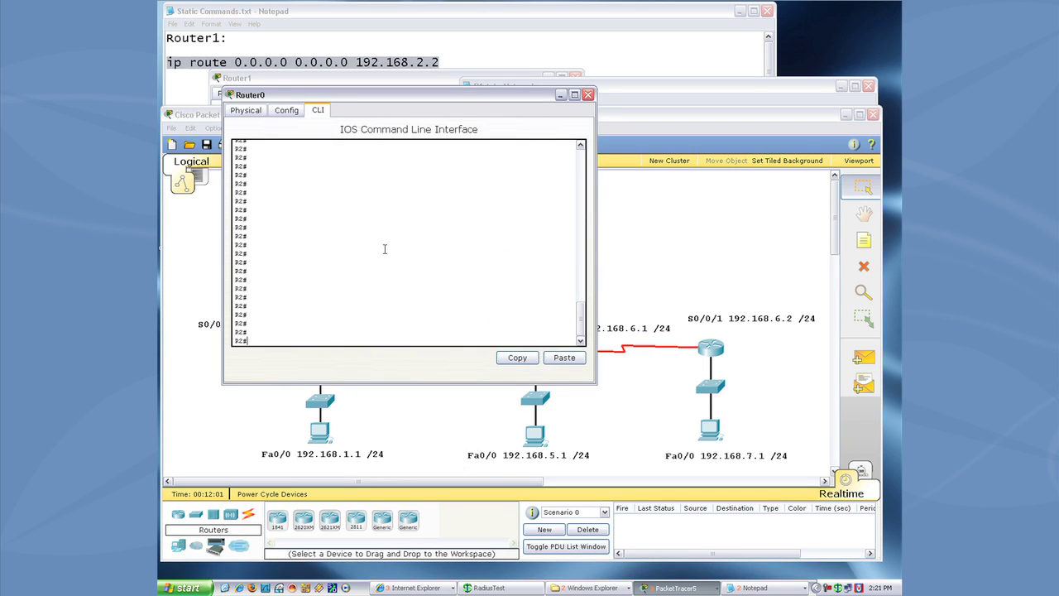
{"action": "right_click", "coordinate": [385, 248]}
{"action": "left_click", "coordinate": [406, 276]}
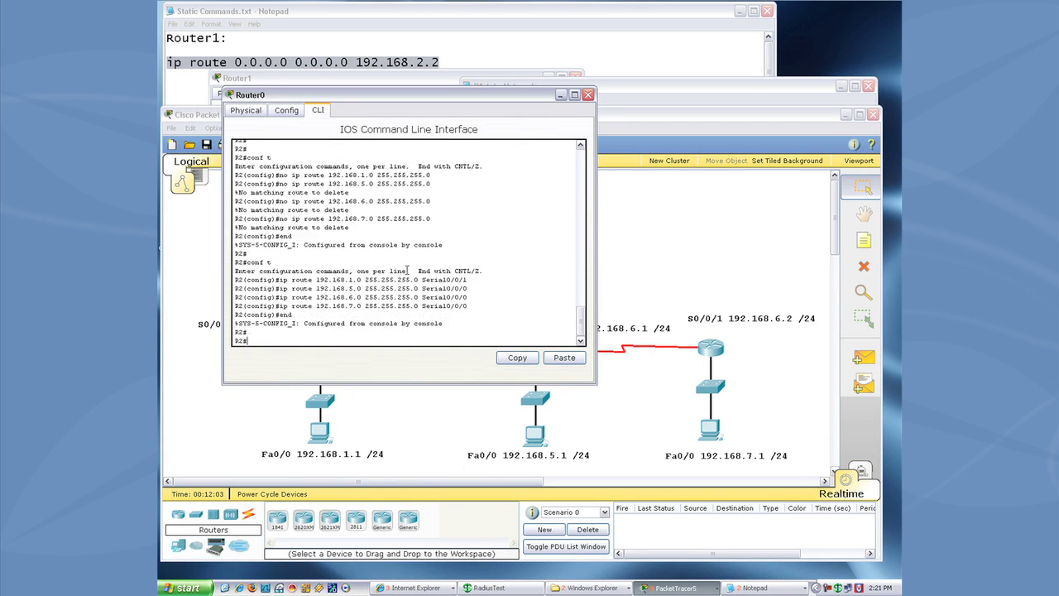
{"action": "left_click", "coordinate": [588, 94]}
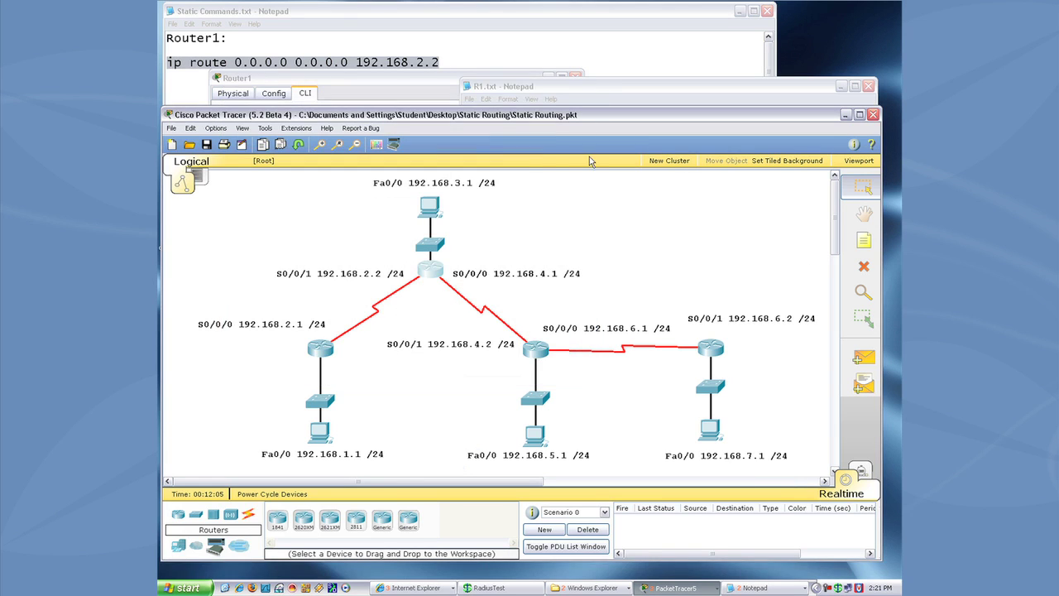
- Open R3's CLI and copy the R3 'no ip route' and Serial-interface route blocks from R1.txt
{"action": "left_click", "coordinate": [535, 349]}
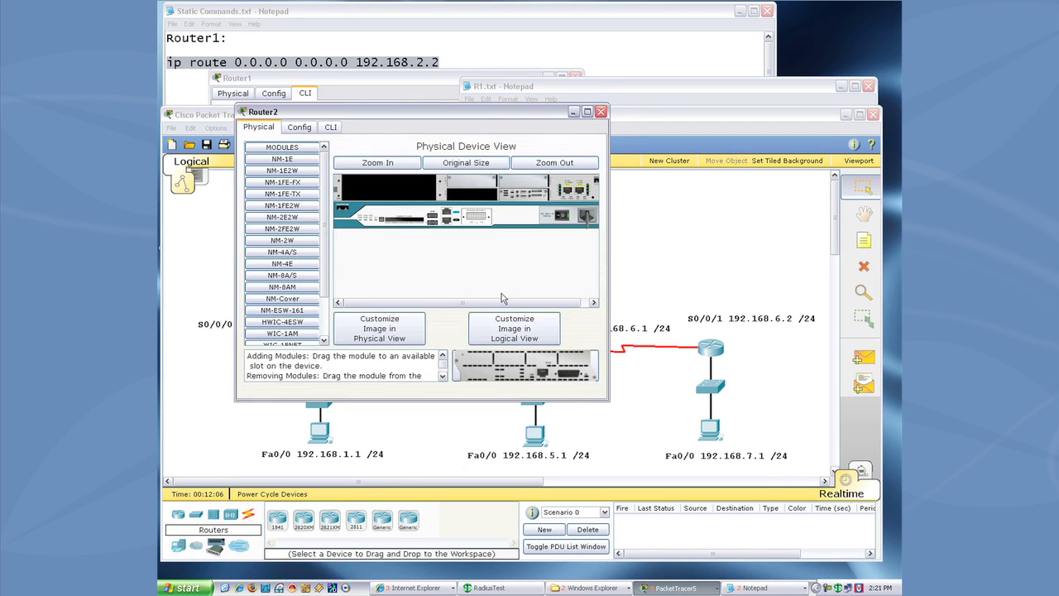
{"action": "left_click", "coordinate": [335, 129]}
{"action": "left_click", "coordinate": [601, 111]}
{"action": "left_click", "coordinate": [612, 86]}
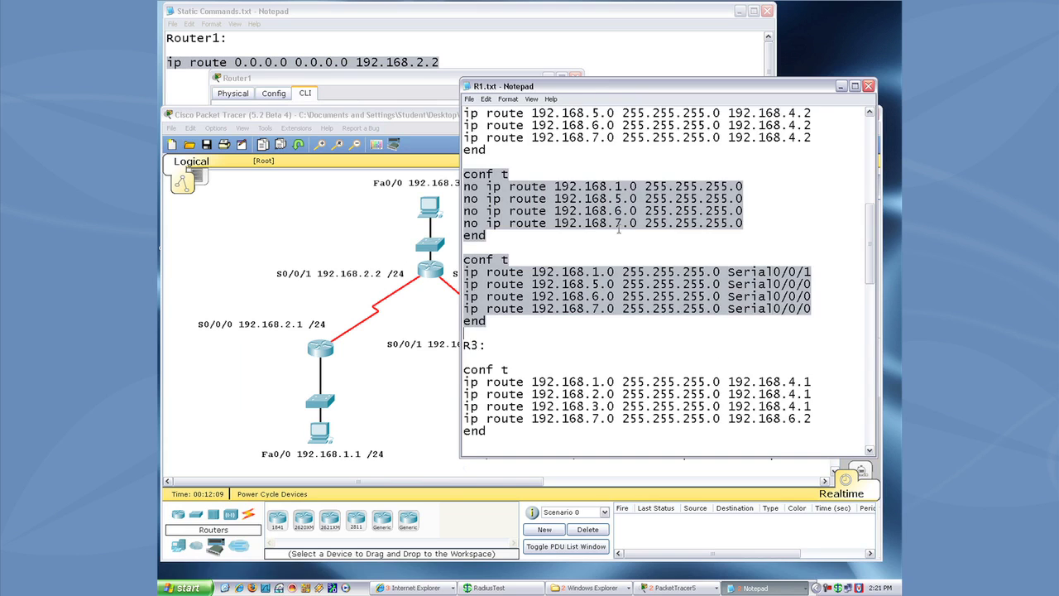
{"action": "scroll", "coordinate": [618, 230], "scroll_direction": "down", "scroll_amount": 6}
{"action": "left_click_drag", "start_coordinate": [464, 234], "coordinate": [489, 382]}
{"action": "right_click", "coordinate": [497, 382]}
{"action": "left_click", "coordinate": [517, 420]}
- Paste into R3's console, routing 192.168.1–3.0 via Serial0/0/1 and 192.168.7.0 via Serial0/0/0
{"action": "key", "text": "alt+Tab"}
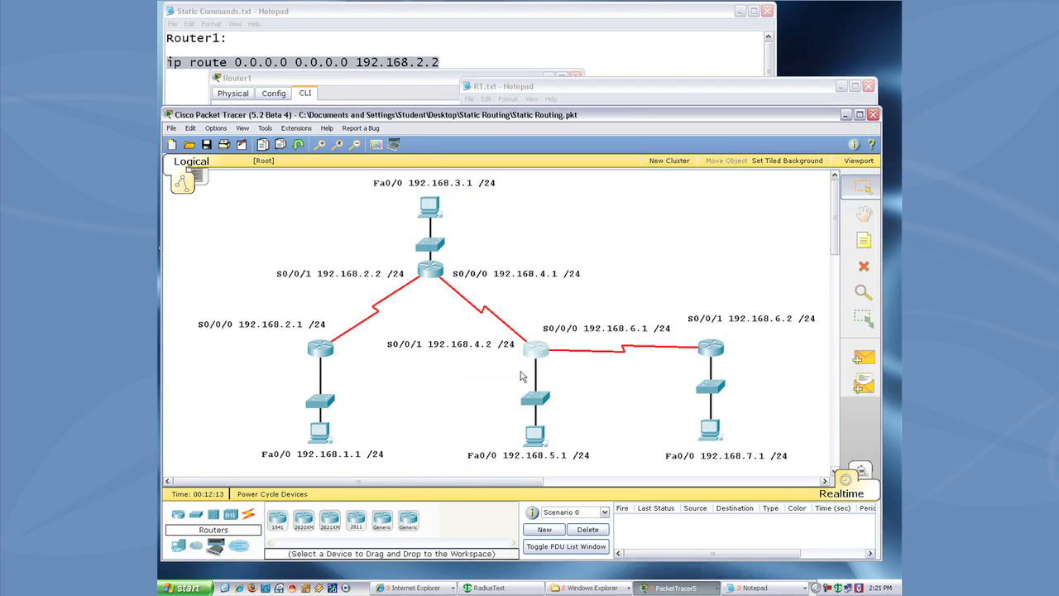
{"action": "left_click", "coordinate": [535, 350]}
{"action": "key", "text": "Return"}
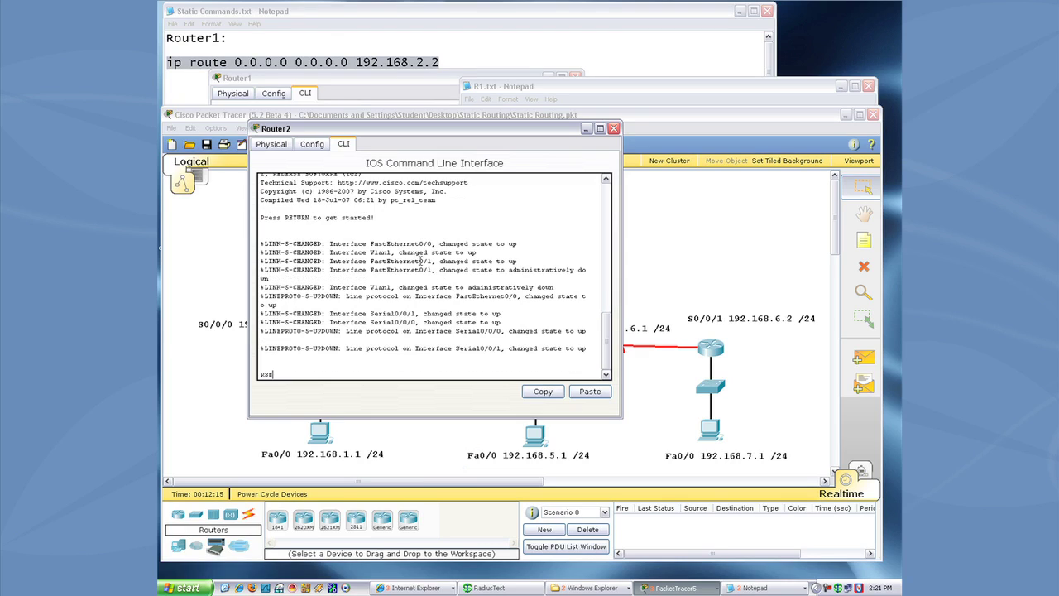
{"action": "right_click", "coordinate": [420, 262]}
{"action": "left_click", "coordinate": [441, 279]}
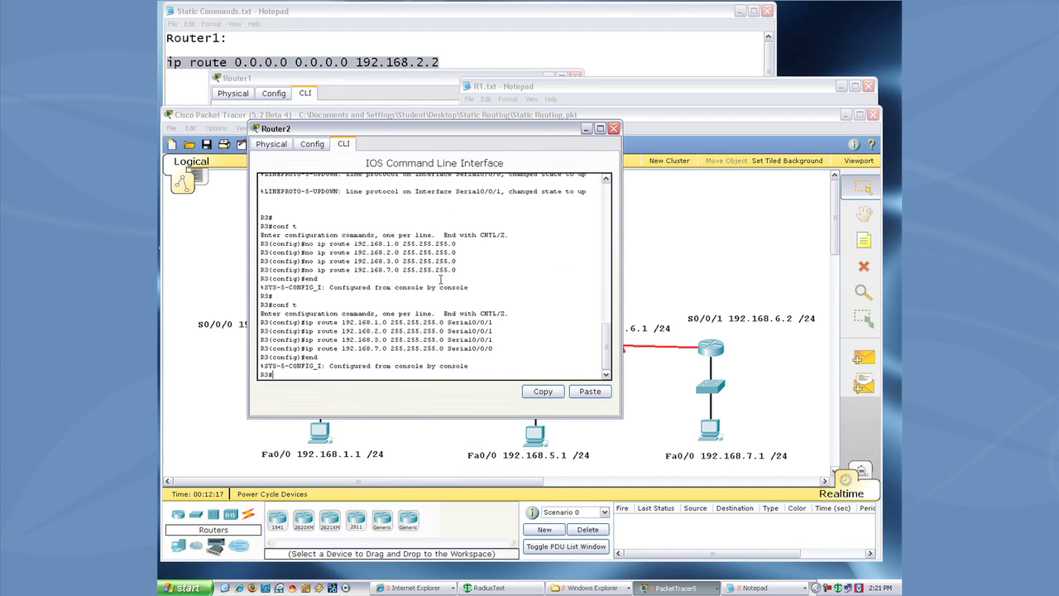
{"action": "key", "text": "alt+F4"}
{"action": "left_click", "coordinate": [745, 590]}
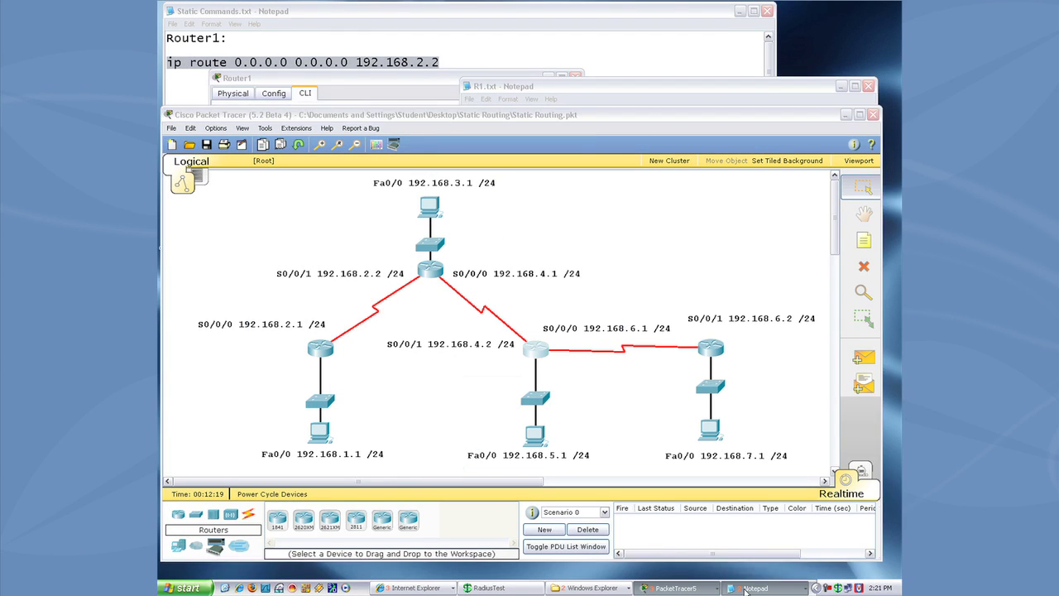
- Copy R4's route blocks from R1.txt and paste into R4's CLI, routing 192.168.1.0–5.0 via Serial0/0/1
{"action": "left_click", "coordinate": [748, 569]}
{"action": "scroll", "coordinate": [587, 375], "scroll_direction": "down", "scroll_amount": 1}
{"action": "scroll", "coordinate": [587, 375], "scroll_direction": "down", "scroll_amount": 5}
{"action": "scroll", "coordinate": [487, 321], "scroll_direction": "down", "scroll_amount": 1}
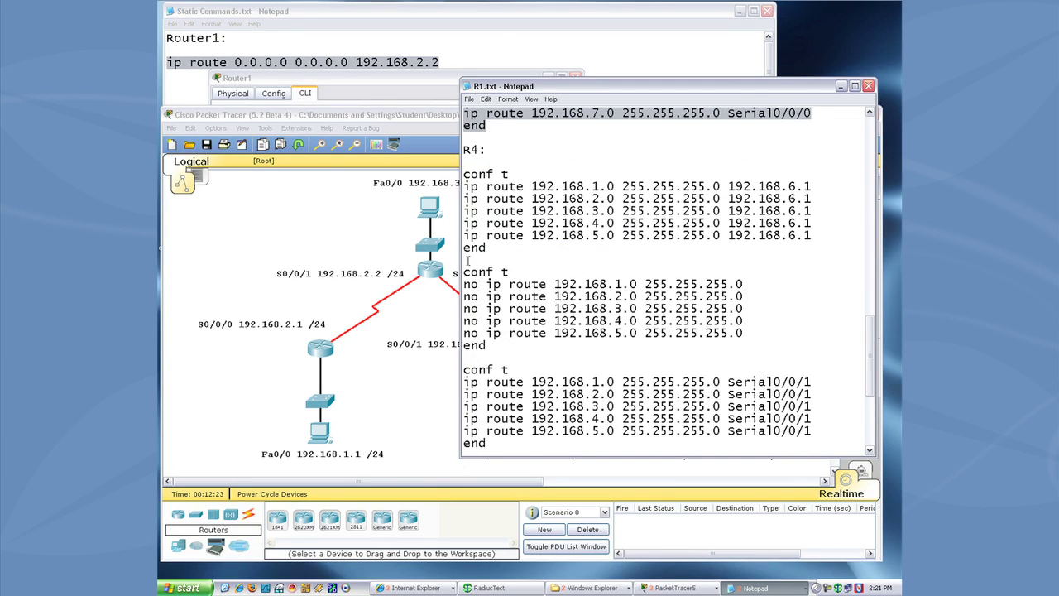
{"action": "left_click_drag", "start_coordinate": [464, 265], "coordinate": [522, 434]}
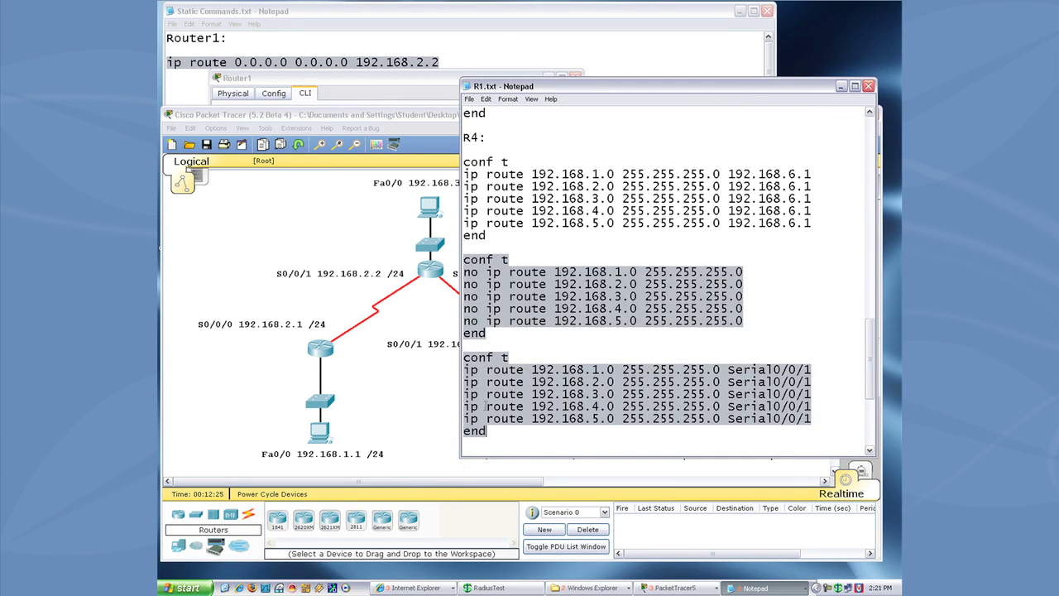
{"action": "key", "text": "alt+Tab"}
{"action": "left_click", "coordinate": [713, 349]}
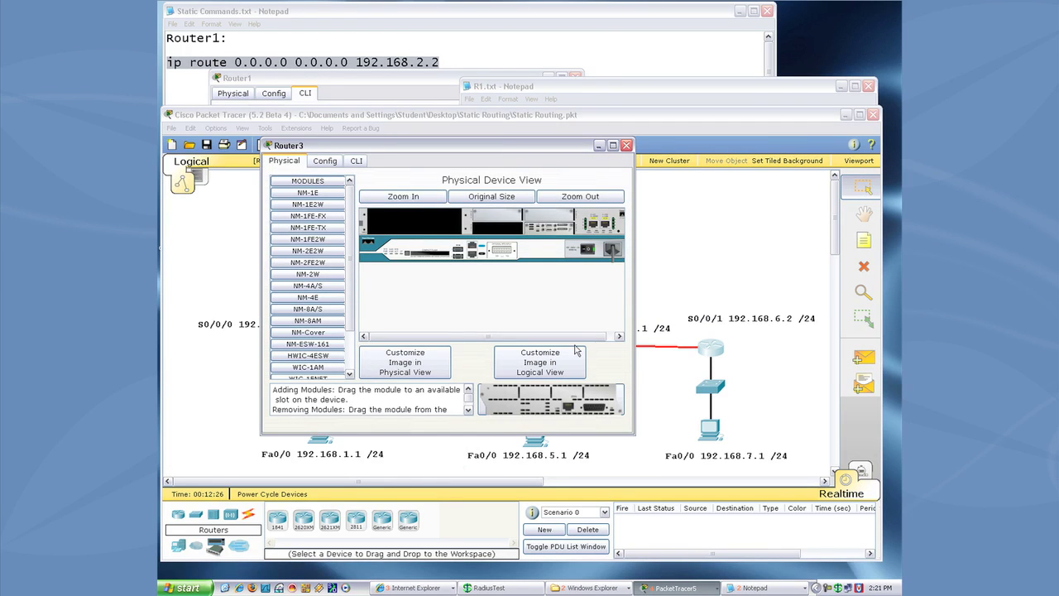
{"action": "left_click", "coordinate": [356, 161]}
{"action": "right_click", "coordinate": [397, 266]}
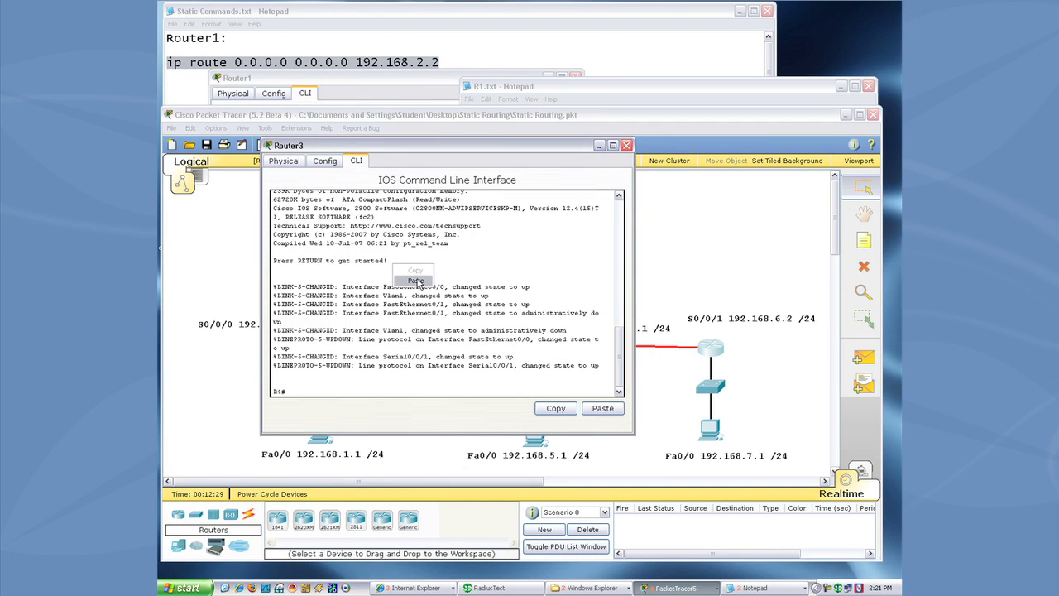
{"action": "left_click", "coordinate": [416, 281]}
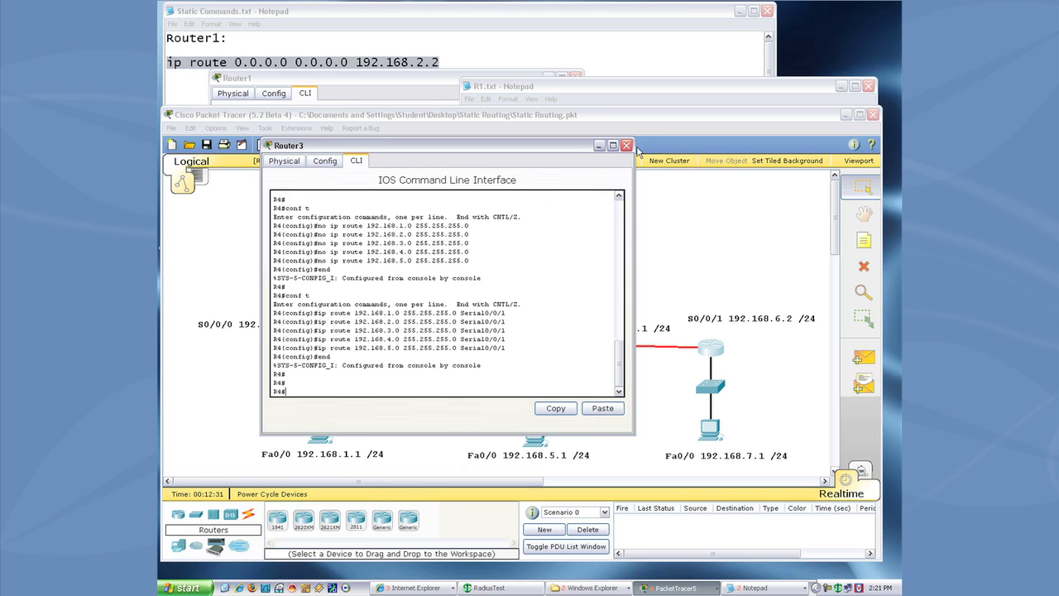
{"action": "left_click", "coordinate": [626, 145]}
- Copy R1's route removal and Serial0/0/0 route blocks from R1.txt and paste into R1's console
{"action": "key", "text": "alt+Tab"}
{"action": "scroll", "coordinate": [531, 288], "scroll_direction": "up", "scroll_amount": 12}
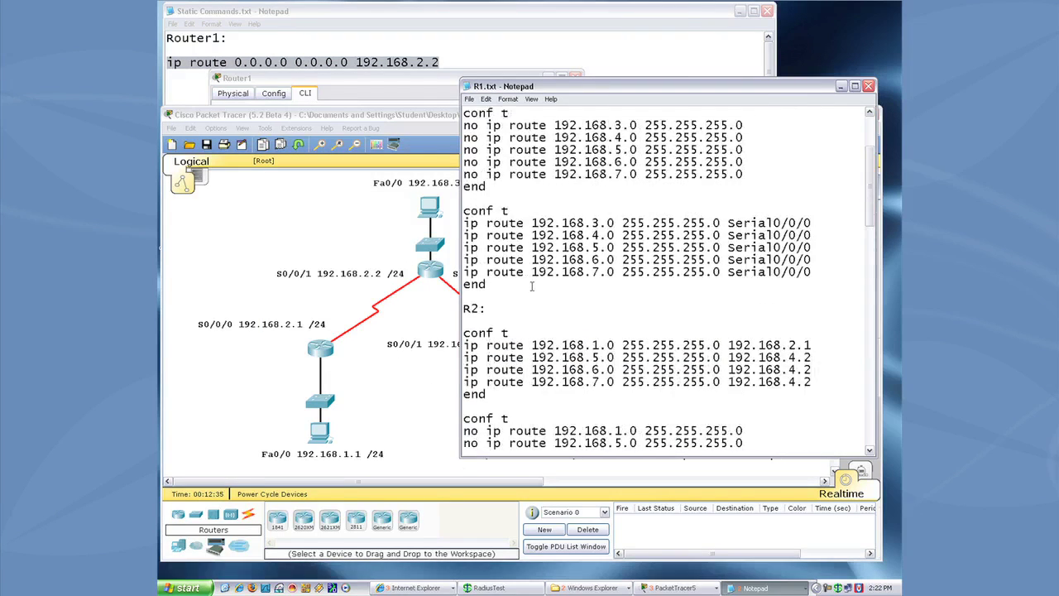
{"action": "scroll", "coordinate": [531, 288], "scroll_direction": "up", "scroll_amount": 10}
{"action": "left_click_drag", "start_coordinate": [483, 228], "coordinate": [494, 416]}
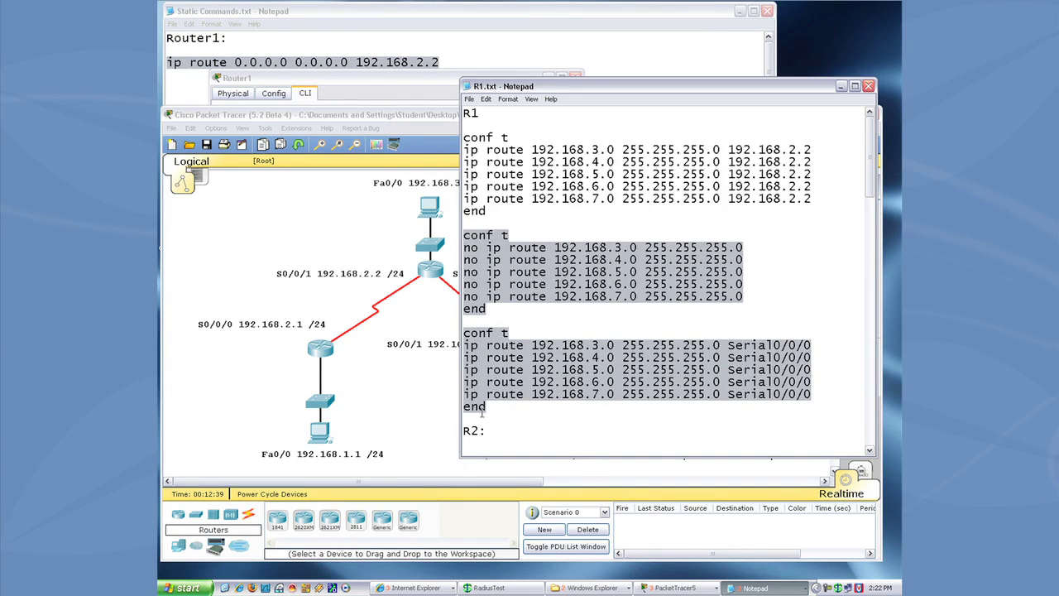
{"action": "left_click", "coordinate": [331, 359]}
{"action": "right_click", "coordinate": [342, 305]}
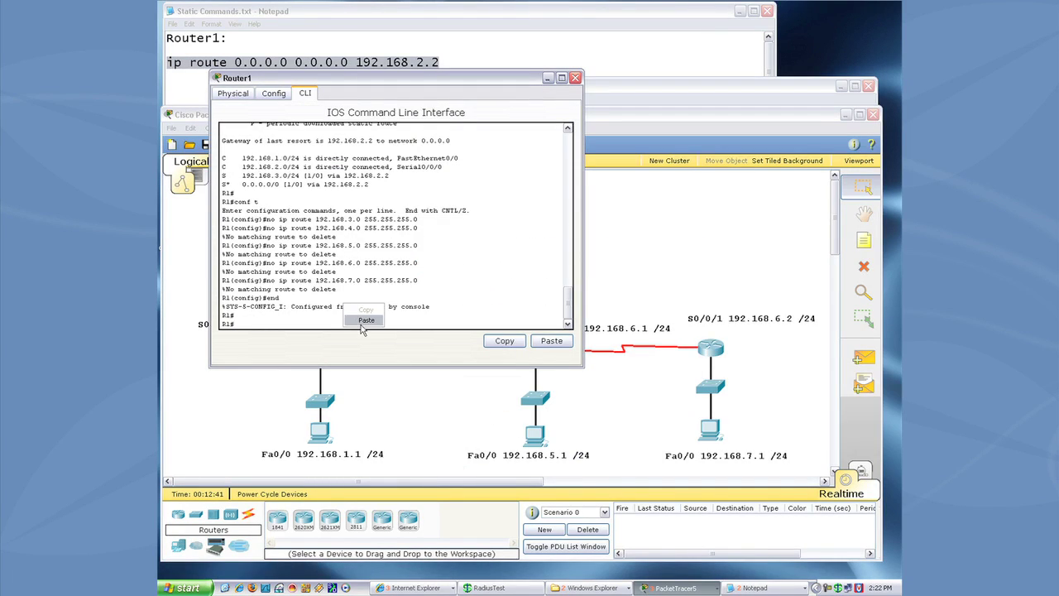
{"action": "left_click", "coordinate": [358, 320]}
- Ping 192.168.7.1 from R1 to confirm connectivity, then close the console
{"action": "type", "text": "ping 172.16.7"}
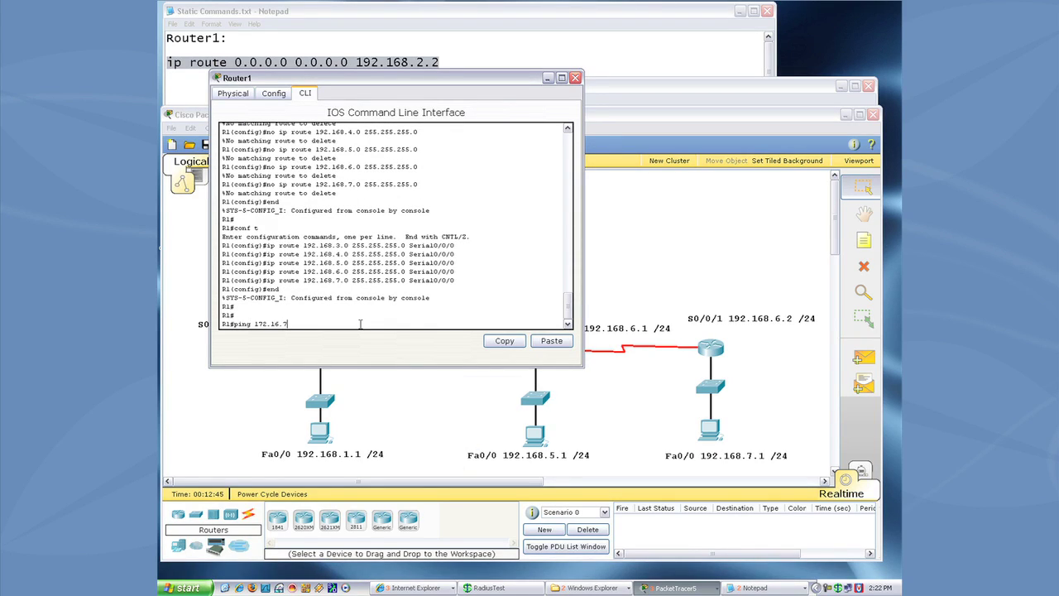
{"action": "type", "text": "."}
{"action": "key", "text": "BackSpace"}
{"action": "key", "text": "BackSpace"}
{"action": "key", "text": "BackSpace"}
{"action": "key", "text": "BackSpace"}
{"action": "key", "text": "BackSpace"}
{"action": "key", "text": "BackSpace"}
{"action": "type", "text": "92.168.7.1"}
{"action": "key", "text": "Return"}
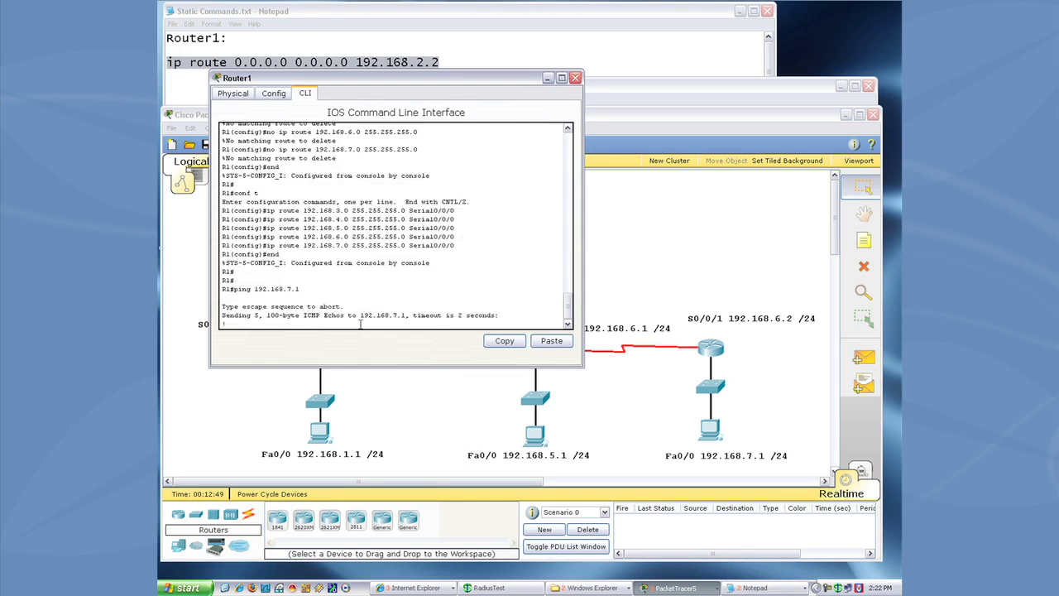
{"action": "left_click", "coordinate": [575, 77]}
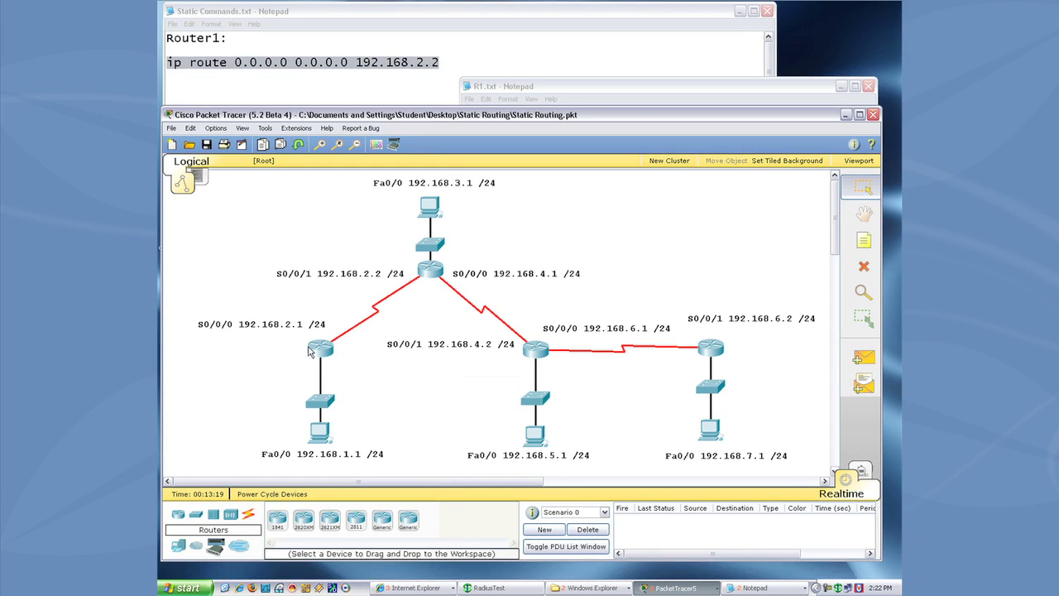
- Change the draft heading to Router3 and its default route next hop to 192.168.4.1
{"action": "mouse_move", "coordinate": [309, 350]}
{"action": "mouse_move", "coordinate": [716, 351]}
{"action": "mouse_move", "coordinate": [535, 349]}
{"action": "left_click", "coordinate": [476, 57]}
{"action": "left_click_drag", "start_coordinate": [439, 62], "coordinate": [416, 62]}
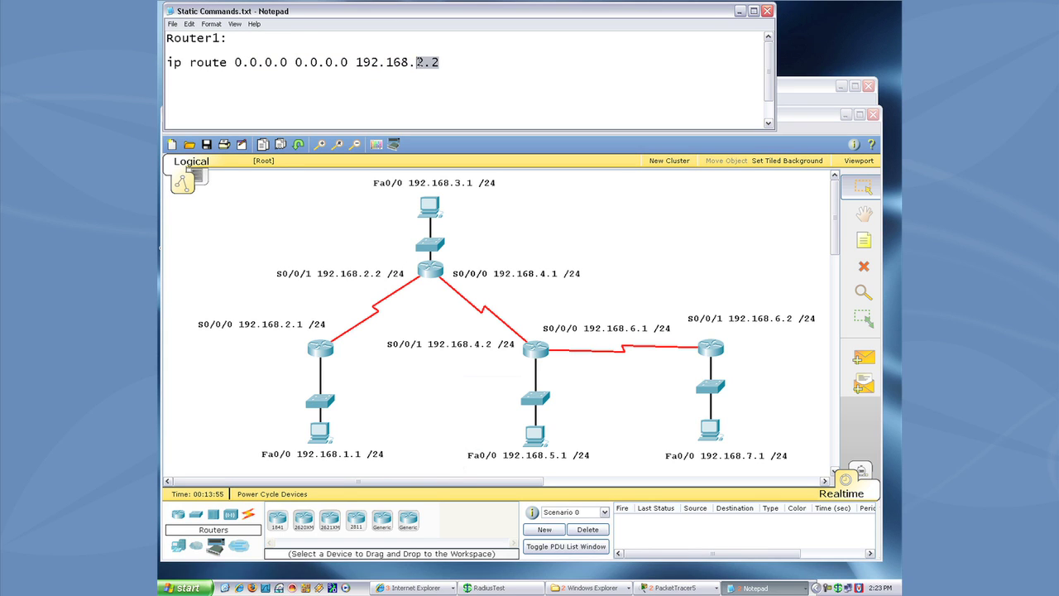
{"action": "type", "text": "4.1"}
{"action": "key", "text": "Up"}
{"action": "key", "text": "Up"}
{"action": "key", "text": "shift+Right"}
{"action": "type", "text": "3"}
{"action": "left_click", "coordinate": [461, 64]}
{"action": "key", "text": "Return"}
- Add the line 'ip route 192.168.7.0 255.255.255.0 192.168.6.2' below the default route
{"action": "left_click", "coordinate": [450, 60]}
{"action": "key", "text": "Return"}
{"action": "type", "text": "ip route 192.168"}
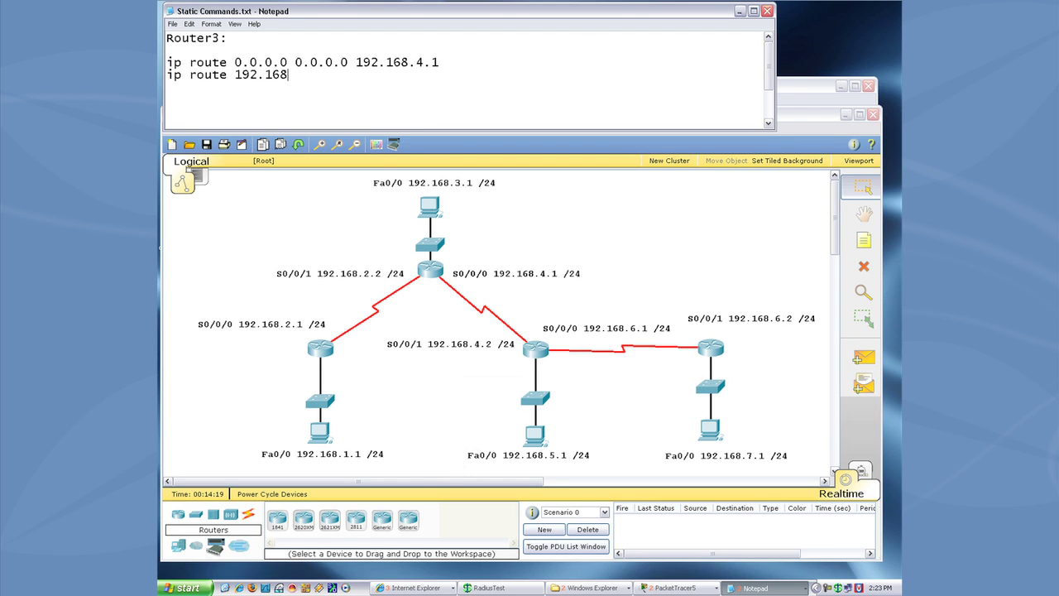
{"action": "type", "text": ".7.0"}
{"action": "type", "text": "255.255.255.0"}
{"action": "type", "text": "192.168.6.2"}
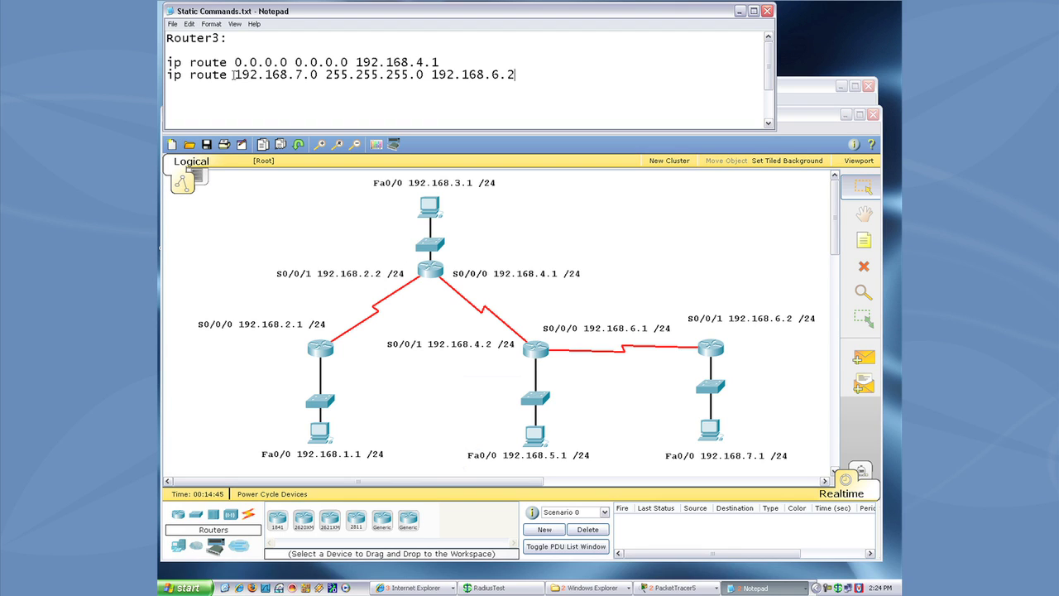
{"action": "left_click_drag", "start_coordinate": [235, 62], "coordinate": [350, 62]}
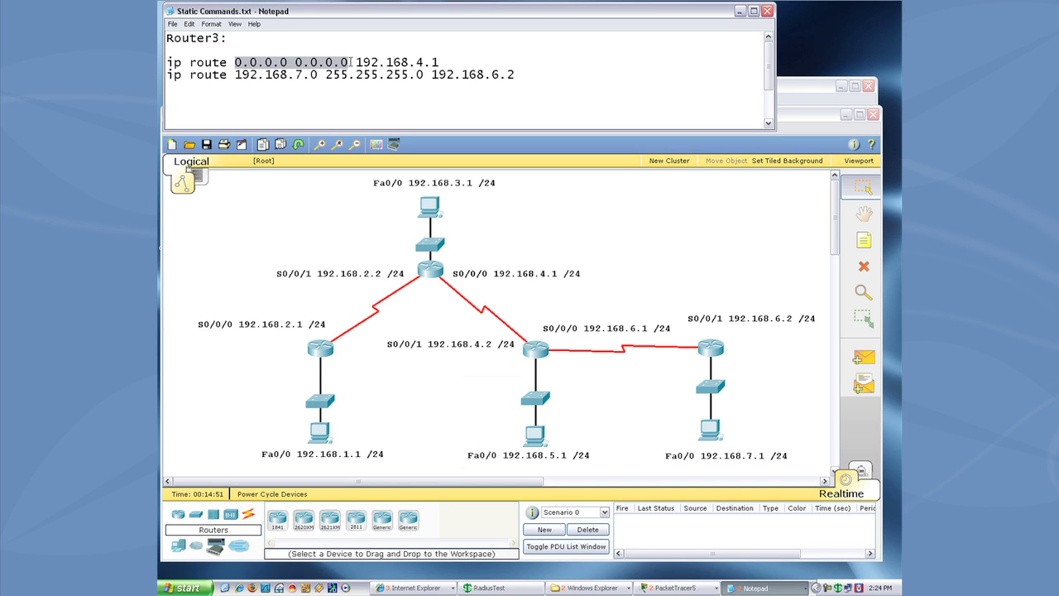
{"action": "left_click_drag", "start_coordinate": [351, 62], "coordinate": [355, 63]}
{"action": "left_click", "coordinate": [355, 62]}
{"action": "left_click_drag", "start_coordinate": [356, 62], "coordinate": [445, 63]}
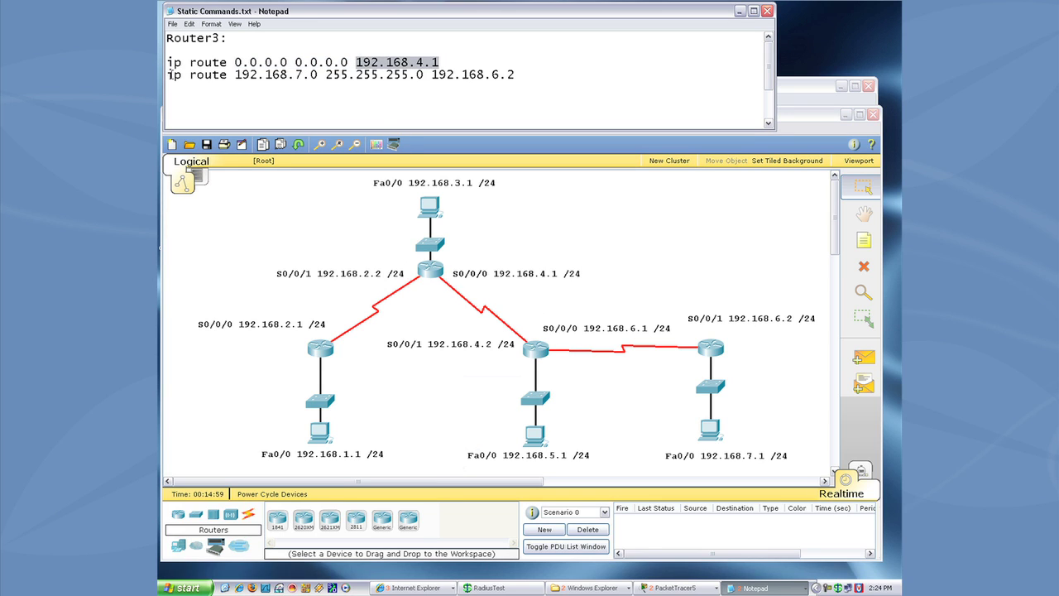
{"action": "left_click_drag", "start_coordinate": [168, 74], "coordinate": [424, 75]}
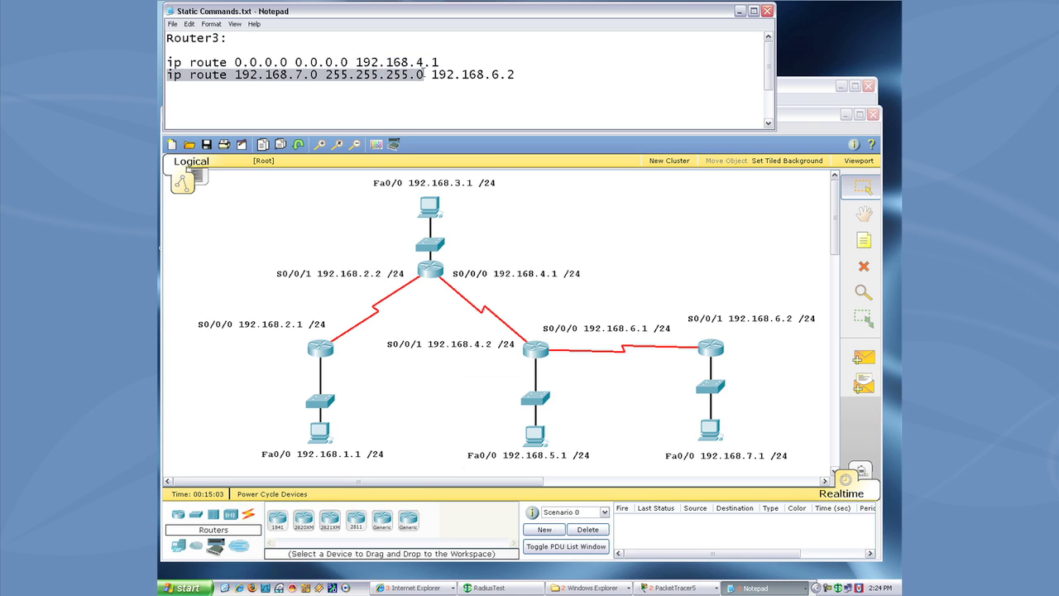